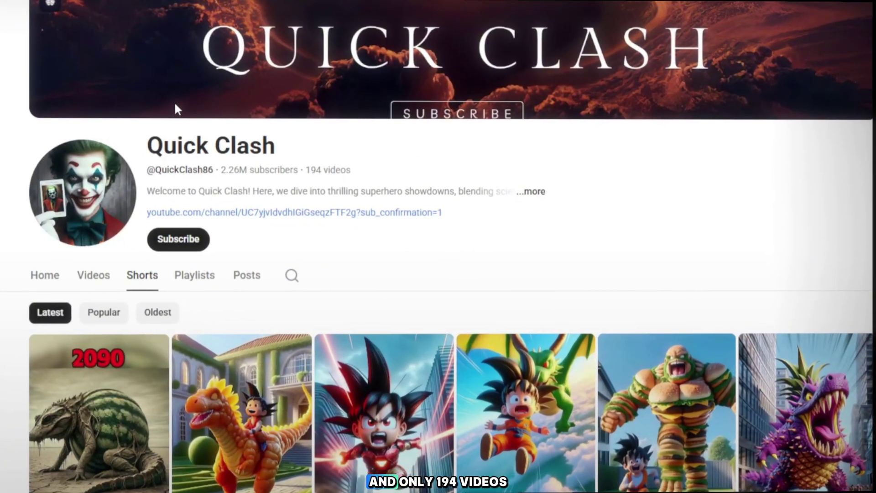
- Review the Quick Clash channel name and subscriber counts, then open its full About details
left_click_drag(141, 148, 358, 141)
left_click(512, 155)
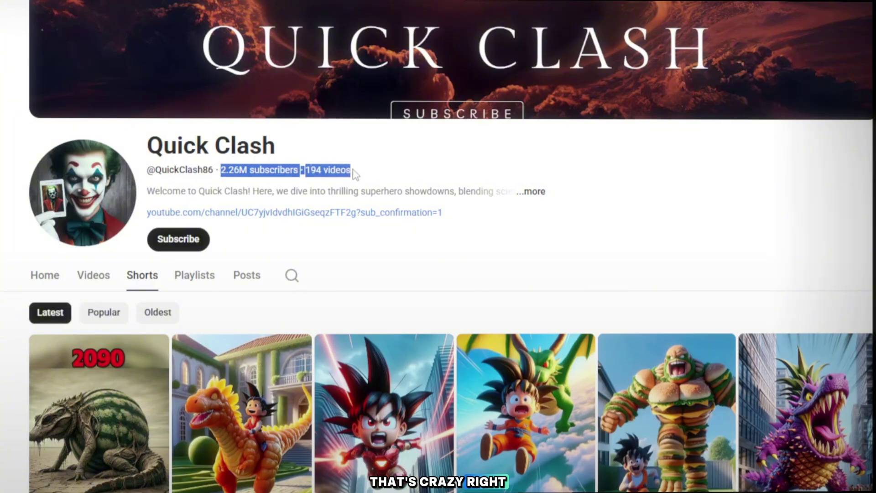
left_click(647, 205)
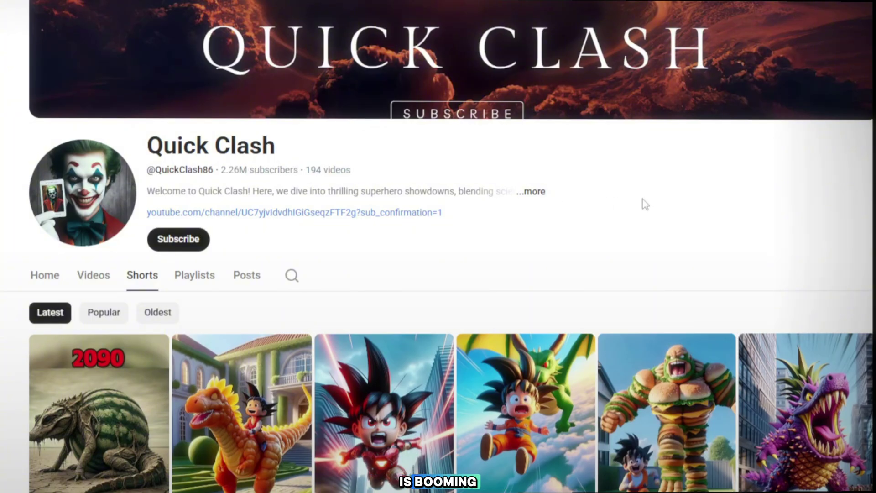
left_click(535, 192)
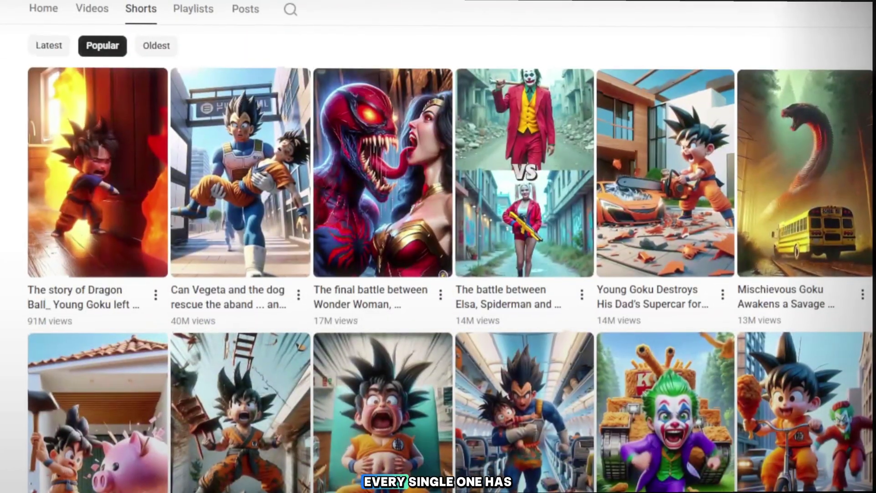
- Scroll the Quick Clash Shorts grid, then start a new address to look the channel up in YTLarge
scroll(434, 246, "down", 2)
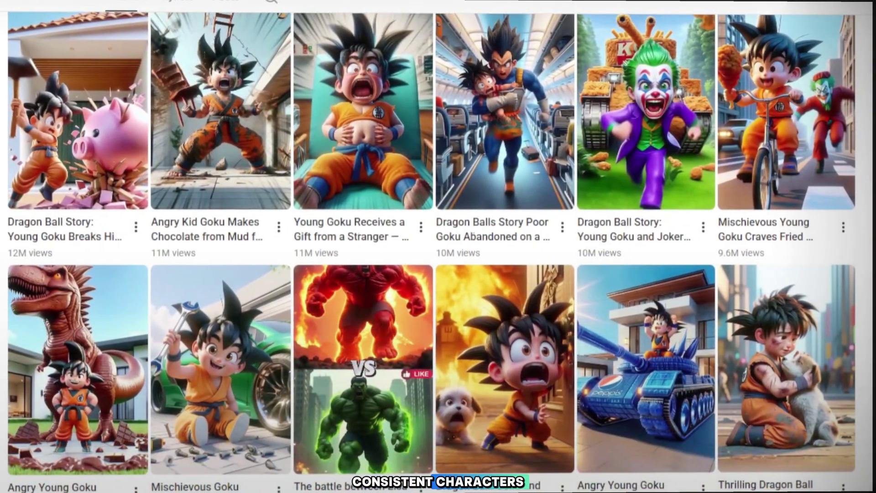
scroll(412, 259, "up", 10)
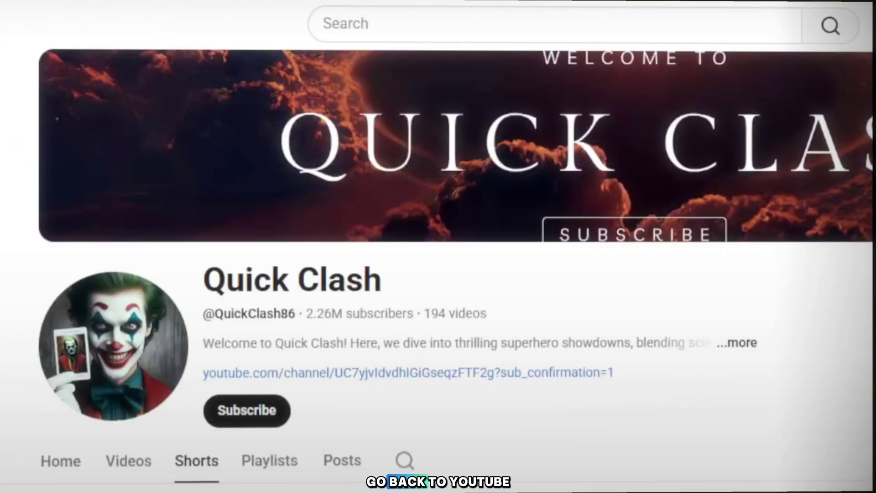
left_click(218, 2)
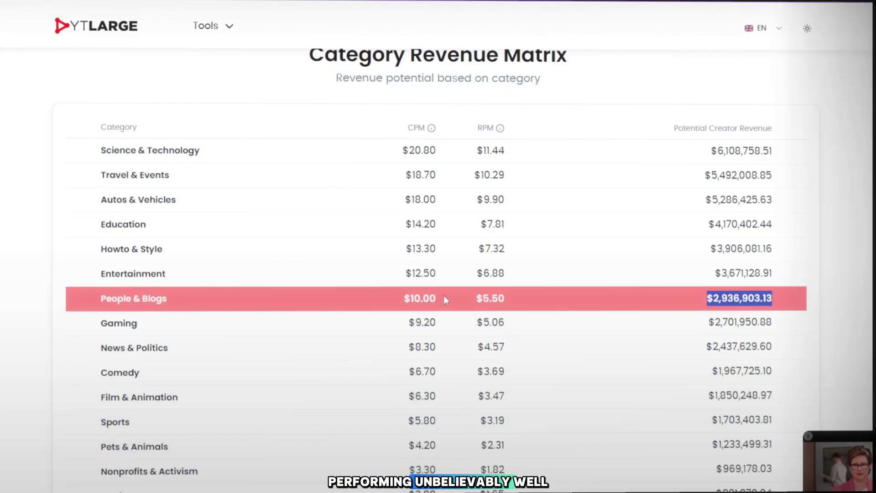
- Scroll through YTLarge's Category Revenue Matrix and Key Notes for the Quick Clash channel
left_click(833, 302)
scroll(833, 302, "down", 3)
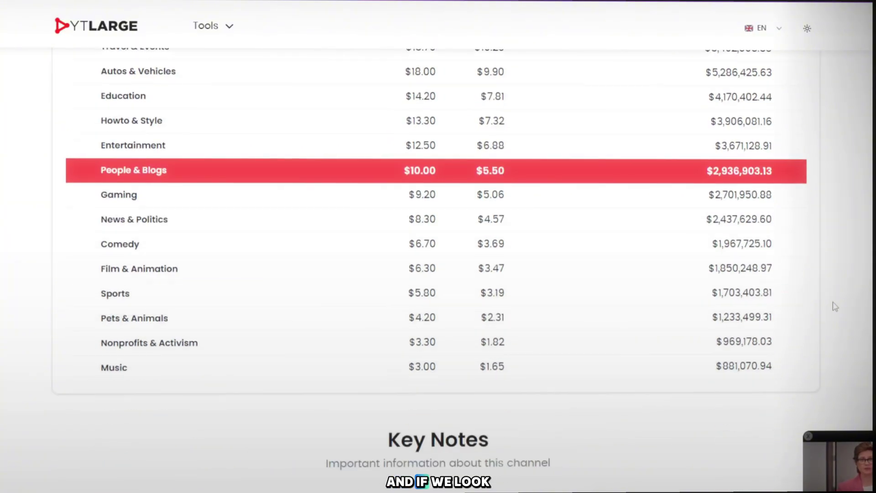
scroll(833, 304, "down", 5)
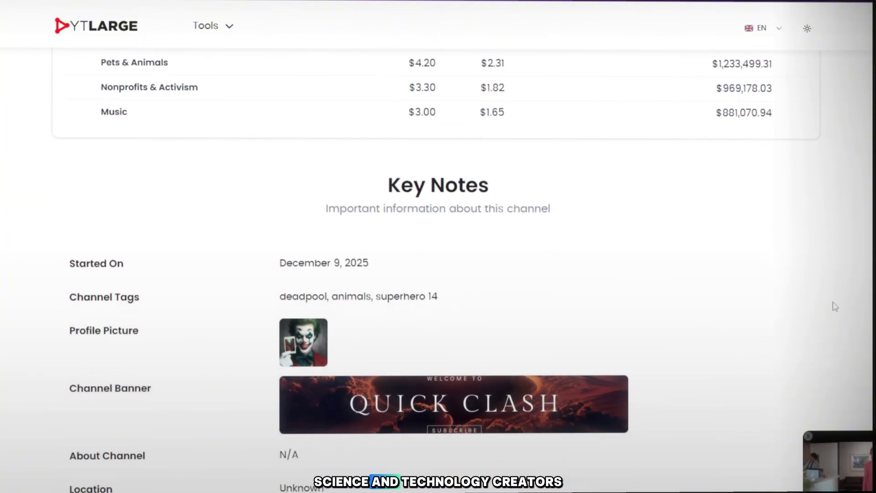
scroll(793, 254, "up", 7)
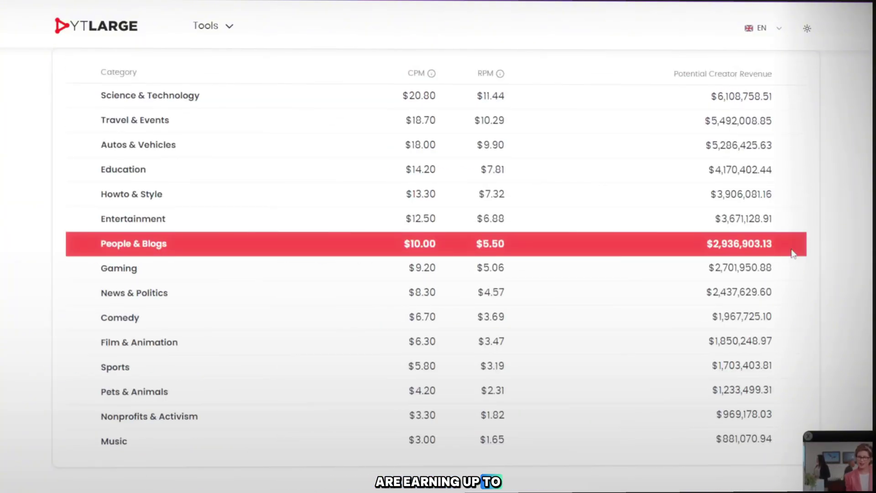
scroll(793, 254, "up", 1)
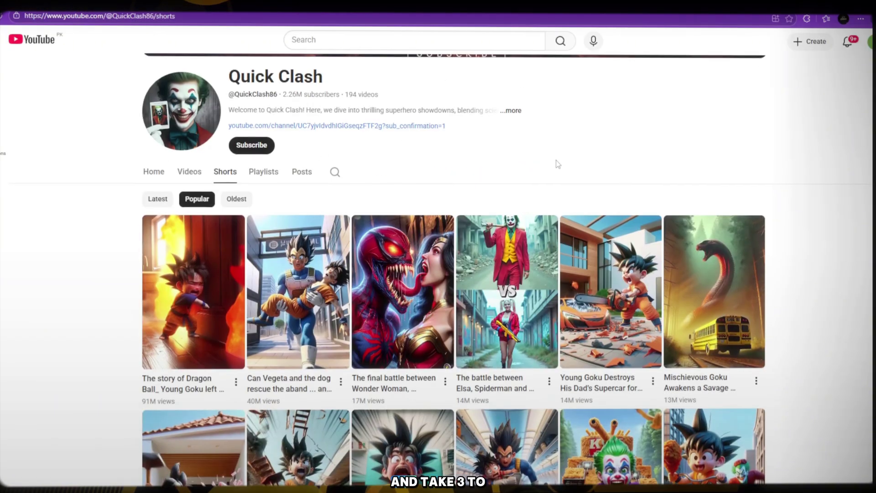
- Screenshot the 'Young Goku Receives a Gift' thumbnail and other Quick Clash Shorts thumbnails
scroll(552, 159, "down", 4)
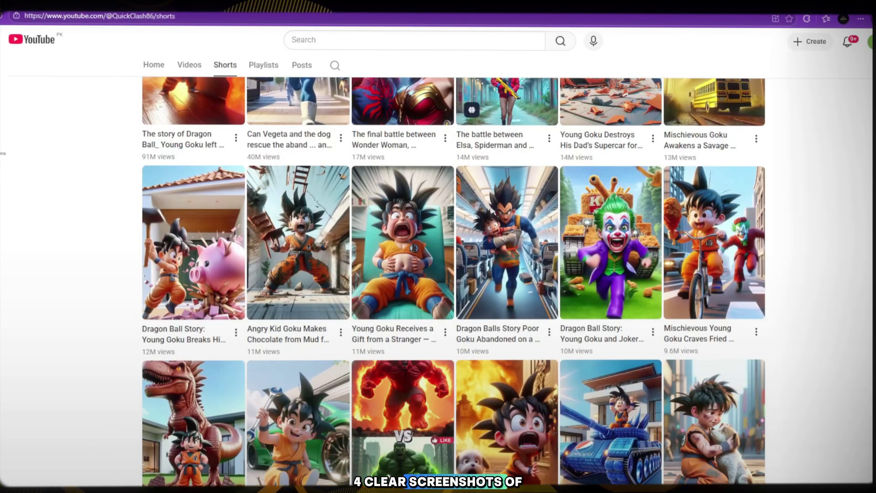
key("super+shift+s")
left_click_drag(356, 174, 448, 322)
scroll(449, 322, "down", 5)
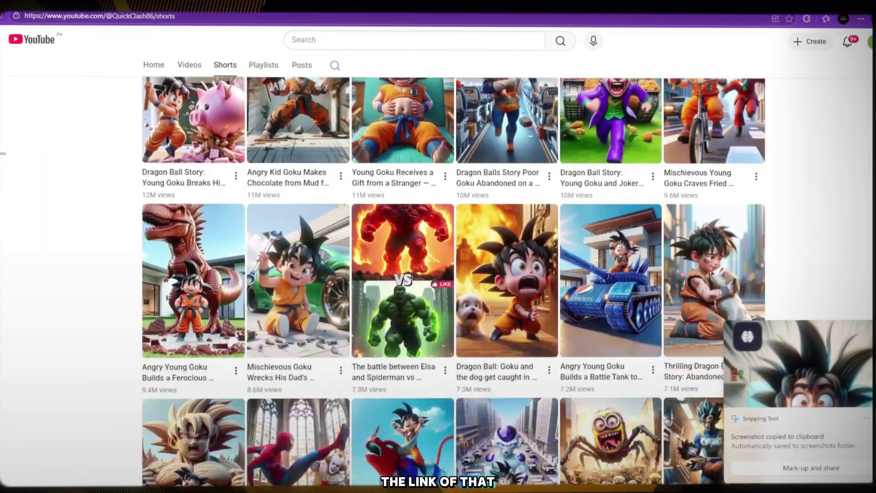
scroll(247, 153, "up", 1)
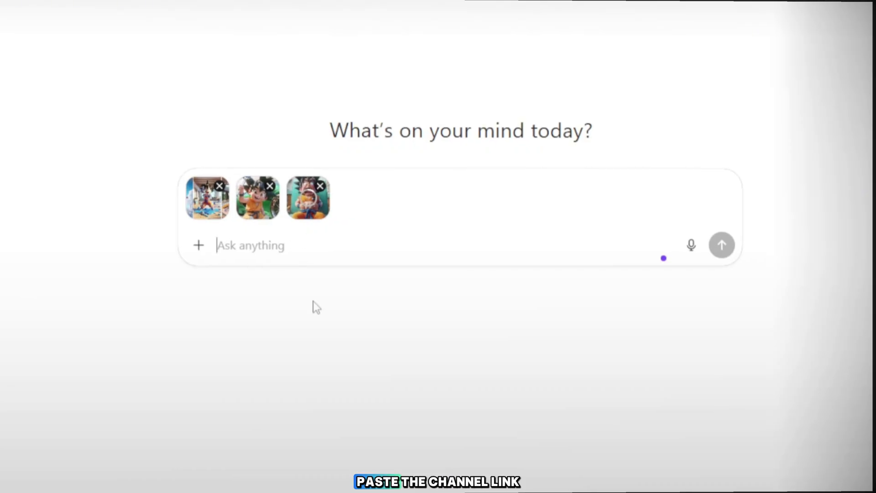
- Attach the screenshots, remove the duplicate fourth image, and paste the story request with the channel link
key("ctrl+v")
left_click(370, 186)
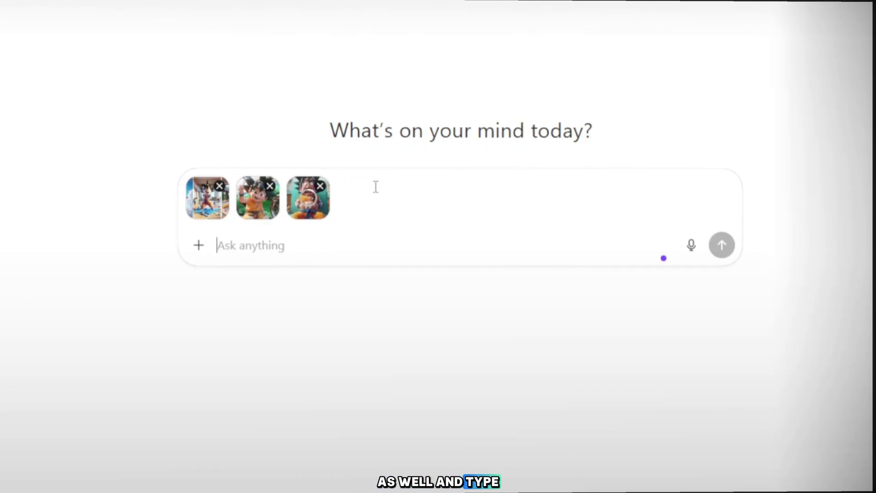
type("\"I want to create a story using this exact style of character. Please design a character just like this one, write a short story featuring them, and also provide 10 image prompts. Make sure the character remains consistent in every prompt.\"  https://www.youtube.com/@QuickClash86/shorts")
left_click_drag(193, 245, 306, 242)
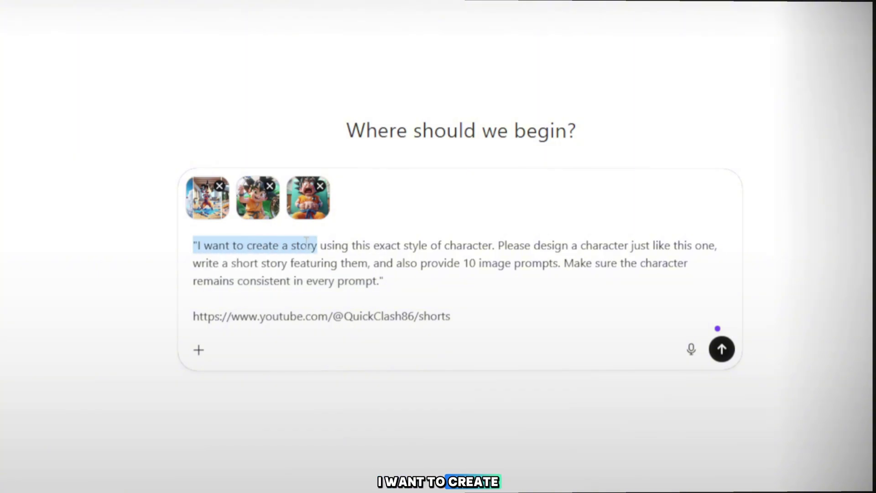
left_click_drag(409, 243, 477, 246)
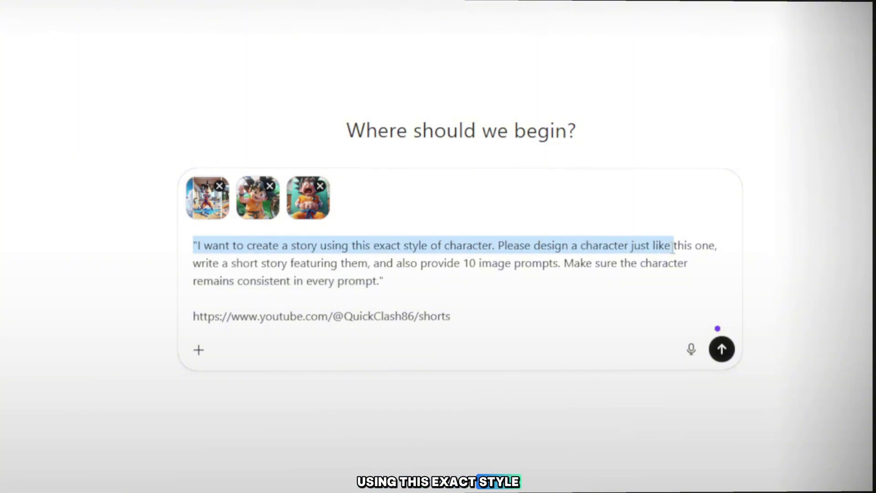
left_click_drag(695, 249, 322, 273)
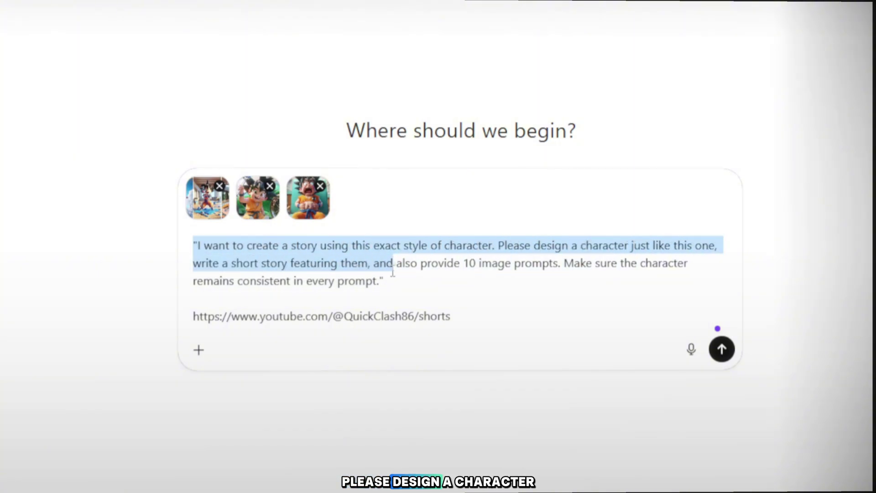
left_click_drag(392, 272, 575, 271)
mouse_move(646, 269)
left_mouse_down()
mouse_move(645, 292)
mouse_move(649, 280)
left_mouse_up()
- Send the request and read the Riko Blaze design, story and 10 image prompts
left_click(725, 352)
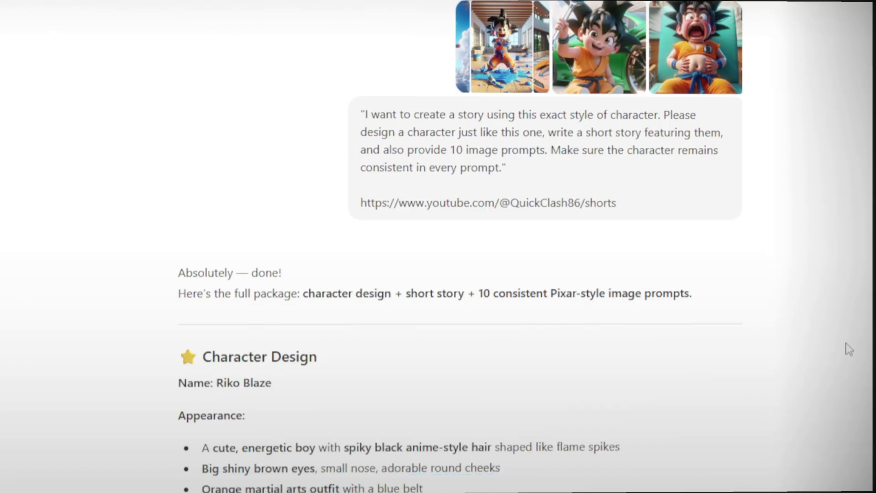
scroll(824, 386, "down", 20)
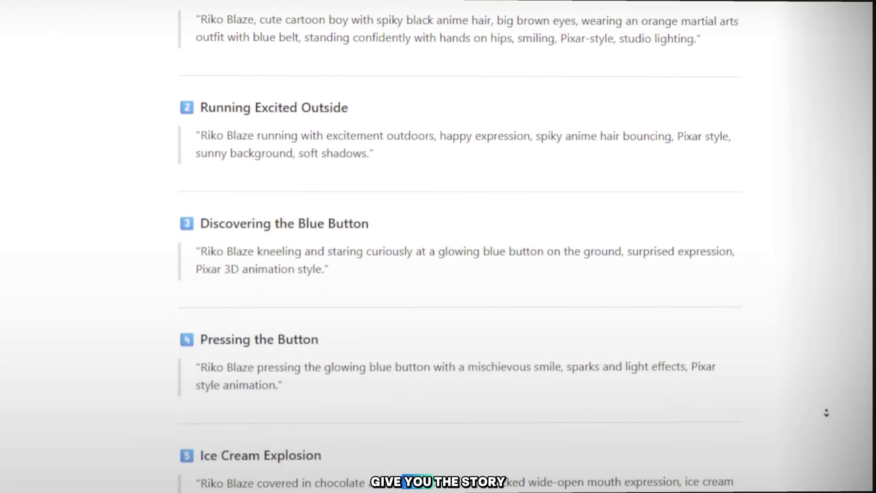
scroll(826, 413, "down", 6)
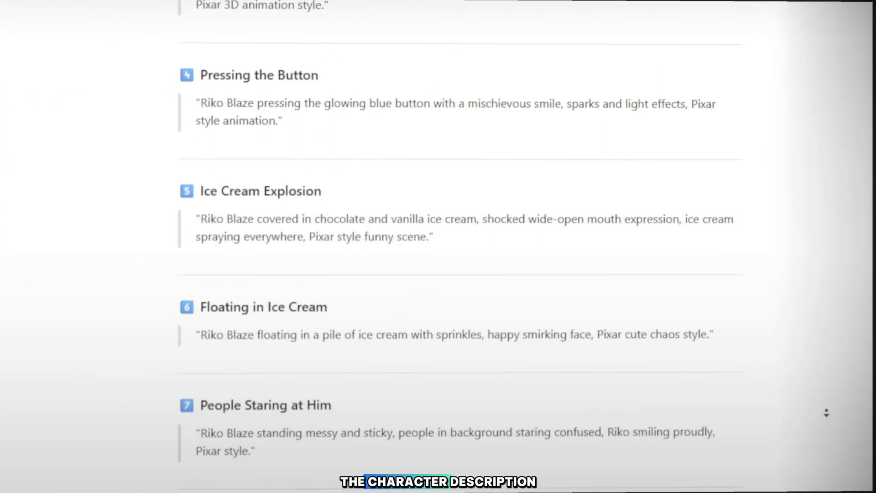
scroll(826, 413, "down", 6)
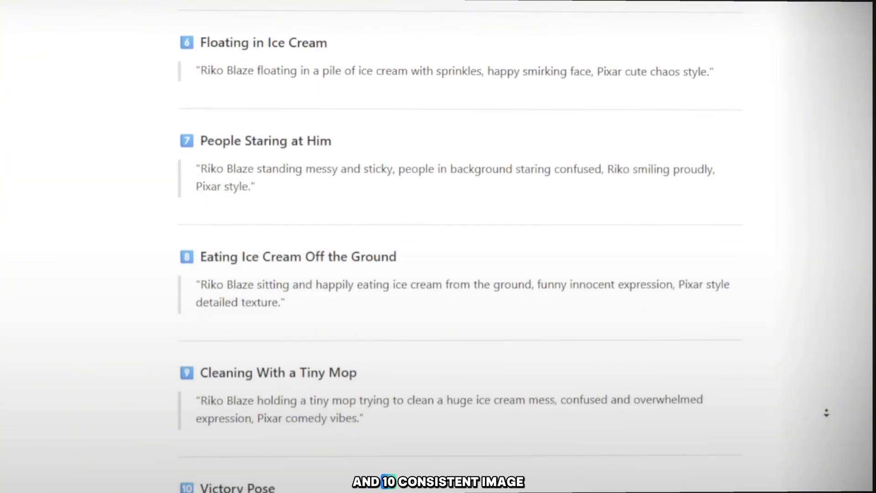
scroll(826, 413, "down", 6)
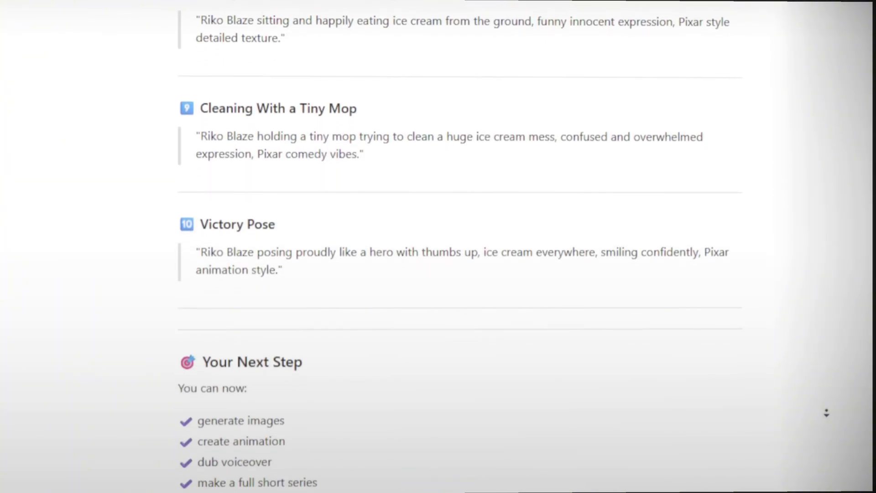
scroll(826, 409, "down", 5)
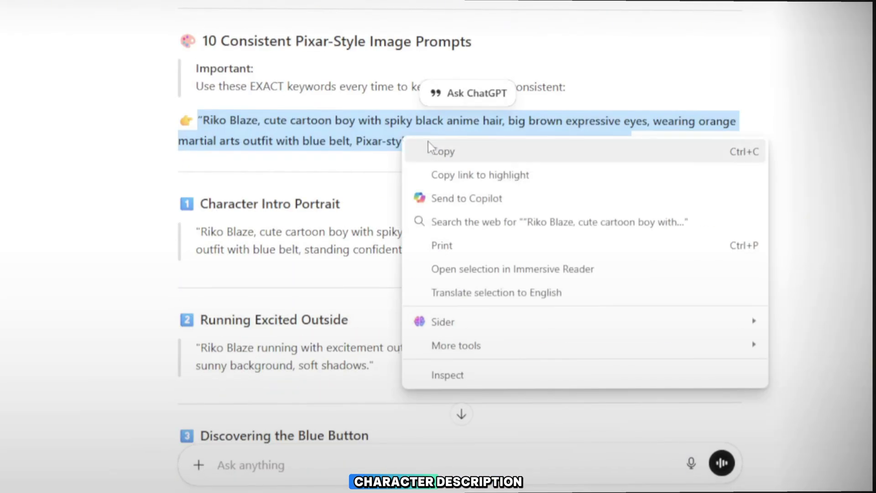
- Ask ChatGPT to add the Riko Blaze keyword line to all prompts, then request motion prompts
left_click(442, 150)
left_click(344, 463)
type("\"Riko Blaze, cute cartoon boy with spiky black anime hair, big brown expressive eyes, wearing orange martial arts outfit with blue belt, Pixar-style, high detail, soft lighting, clean textures.\"")
key("shift+Return")
key("shift+Return")
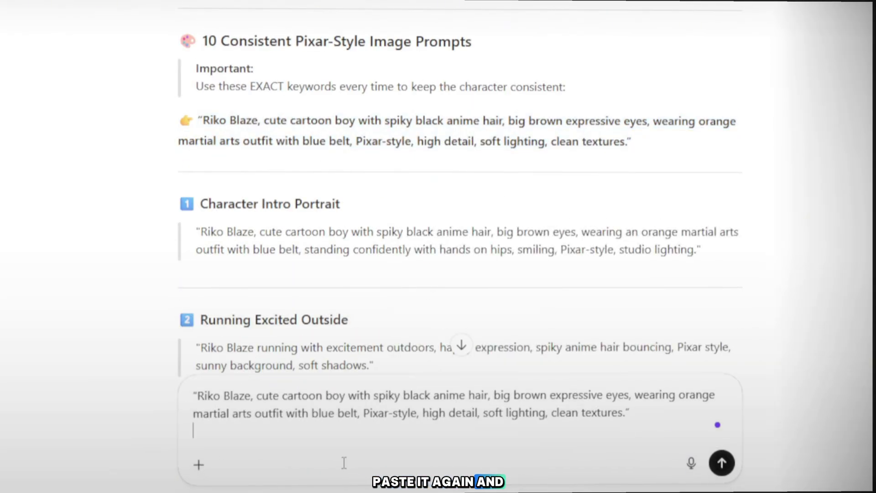
type("PLEASE ADD THIS I")
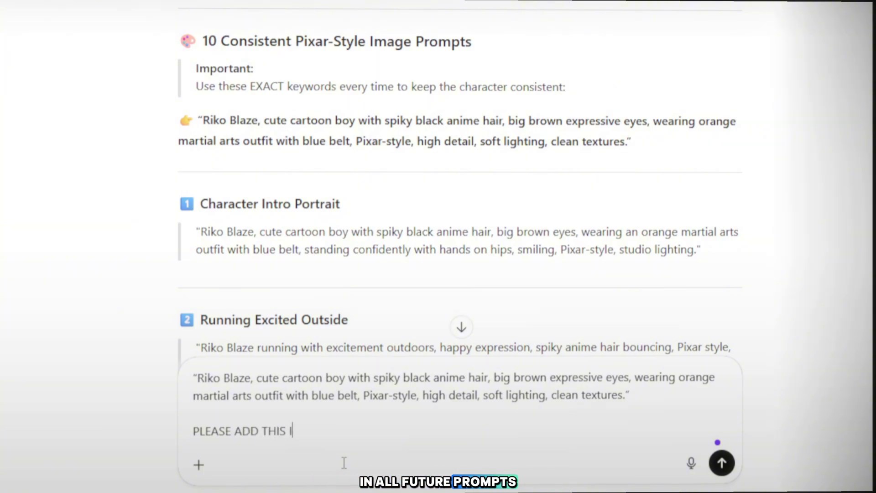
type("NALLPRO")
key("Return")
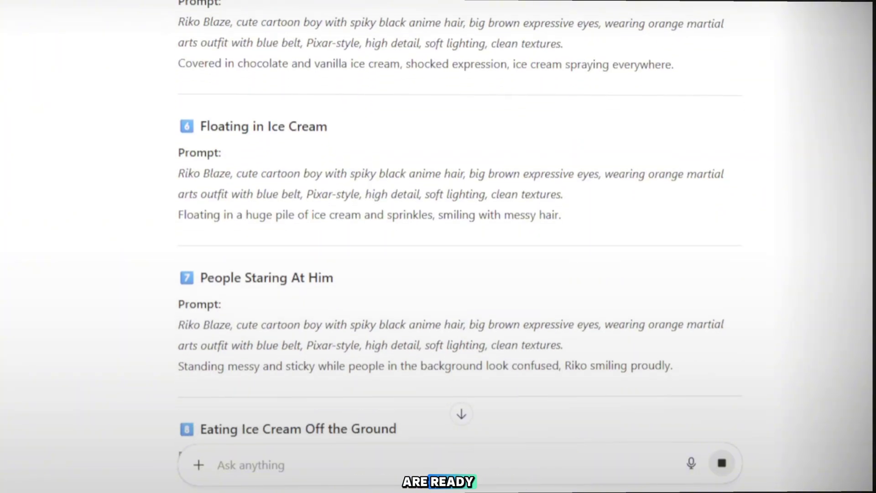
type("PLEASE GIVE ME")
type(" ALSO MOTION PEOMTS")
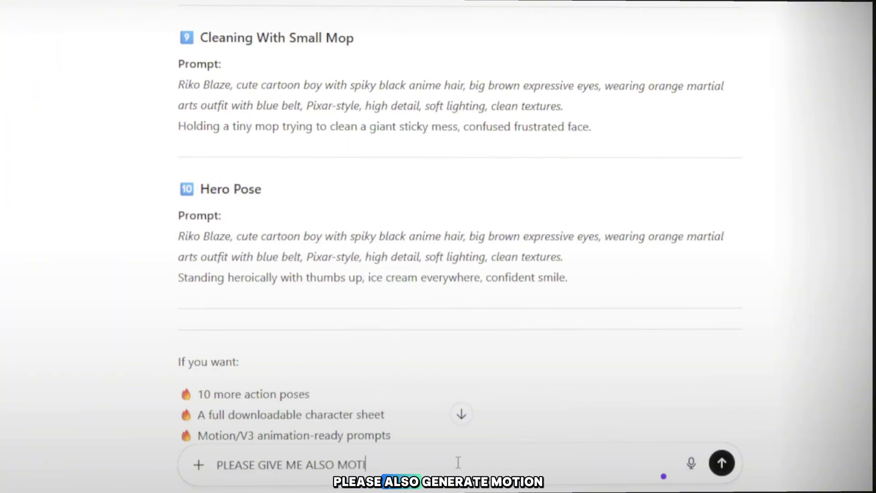
key("Return")
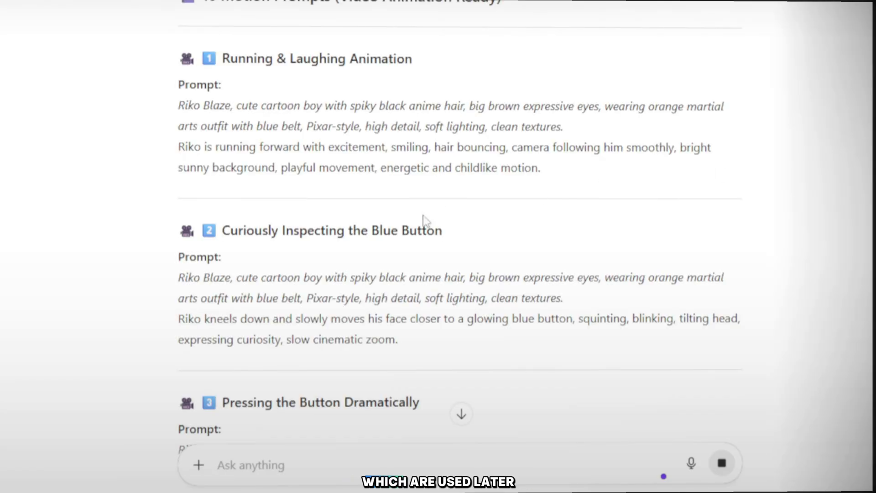
- Read through ChatGPT's motion prompts 4 to 10 and the Optional Upgrade section
scroll(456, 228, "down", 5)
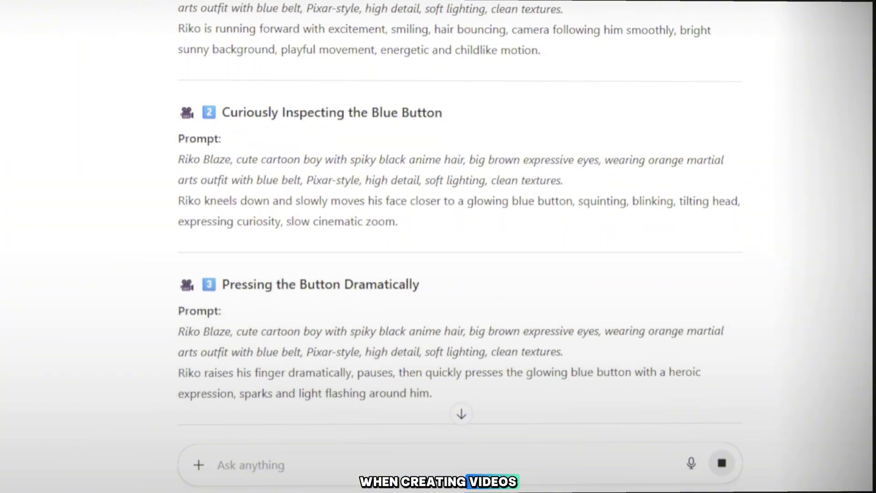
scroll(457, 228, "down", 2)
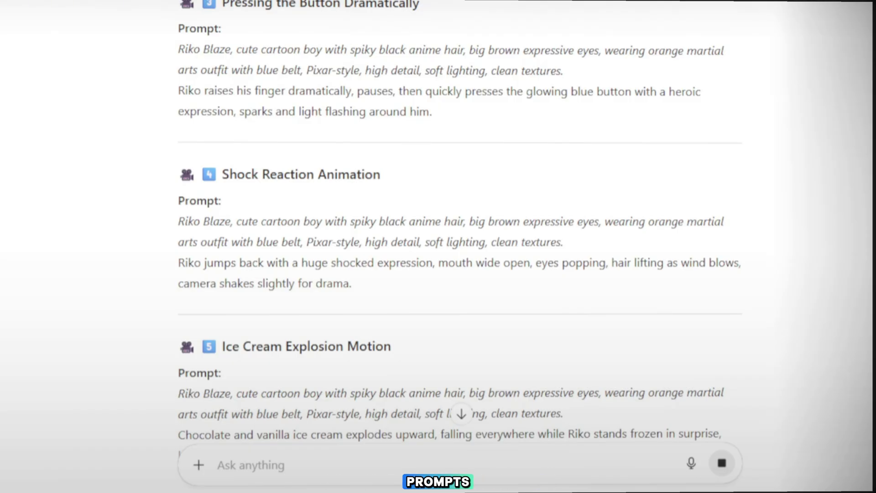
scroll(456, 228, "down", 2)
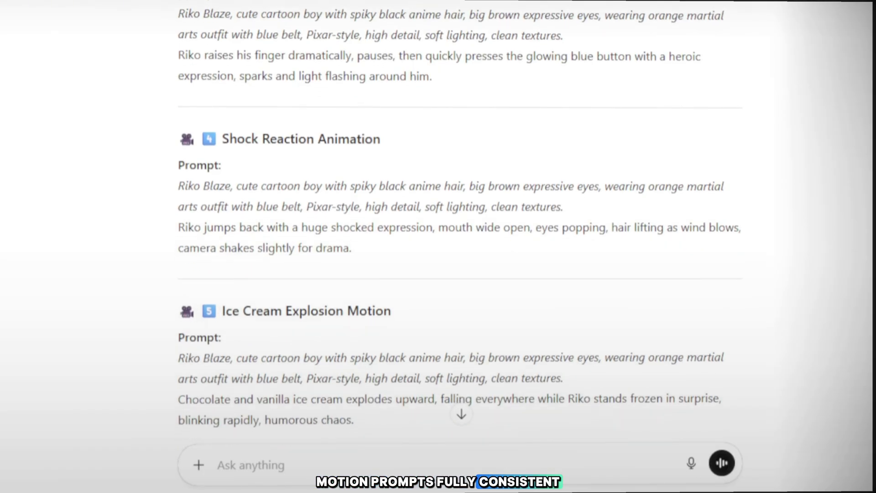
scroll(457, 228, "down", 3)
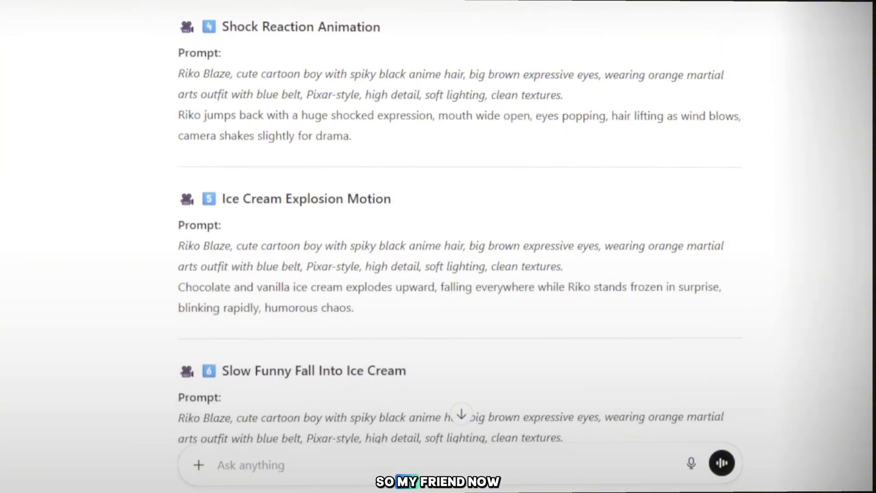
scroll(456, 228, "down", 3)
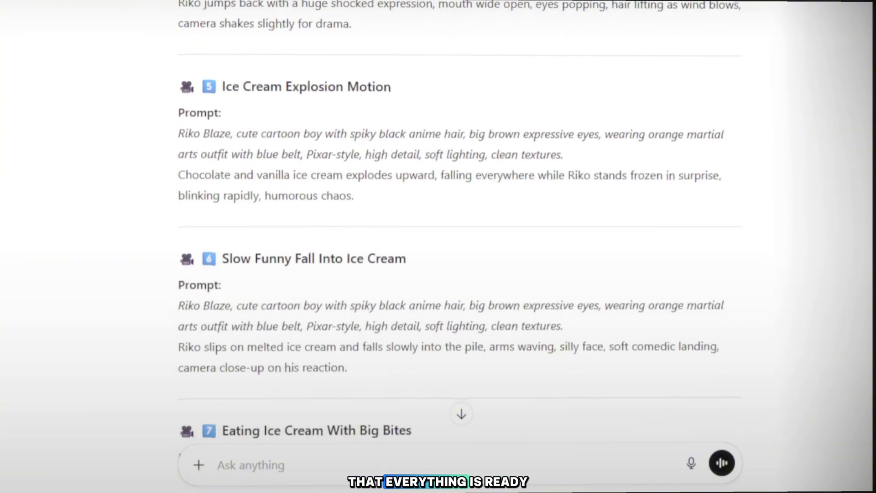
scroll(456, 228, "down", 4)
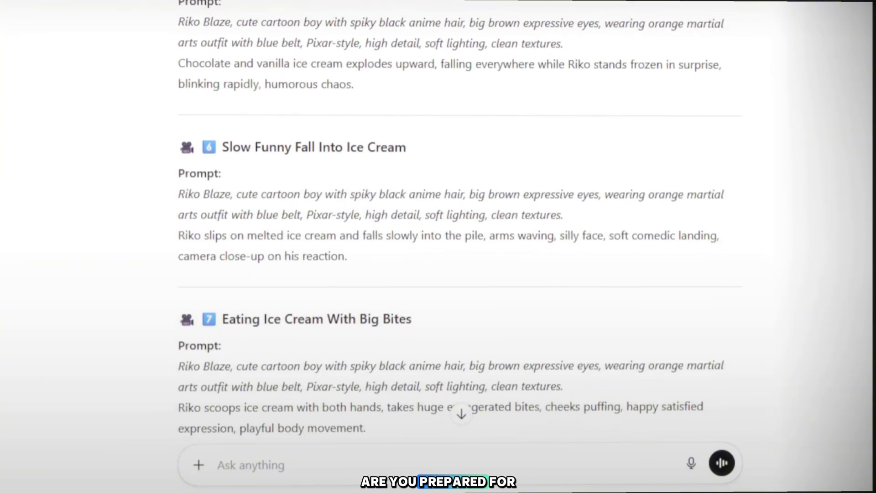
scroll(870, 220, "down", 15)
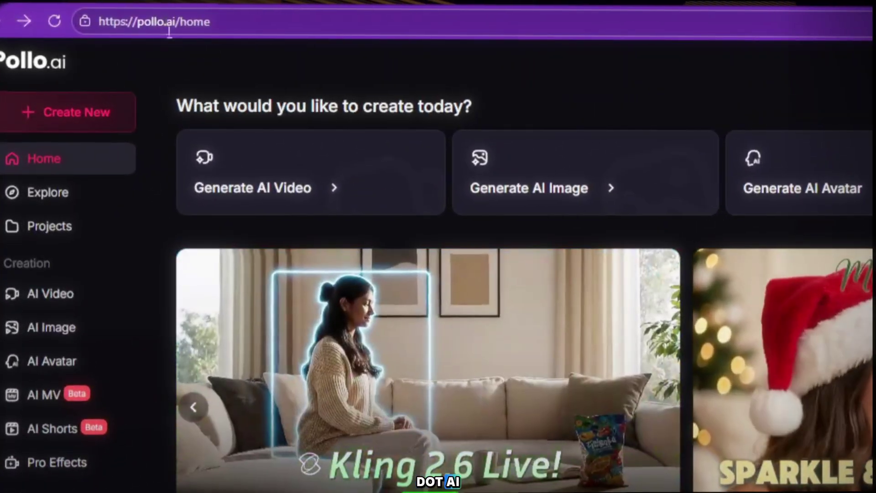
- Go to pollo.ai/home and look over its AI video, image and avatar options
left_click_drag(231, 19, 124, 37)
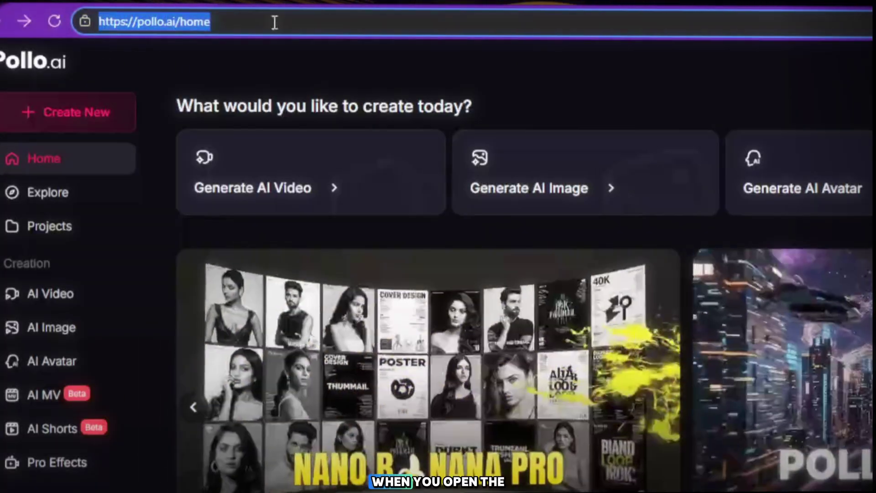
left_click(296, 69)
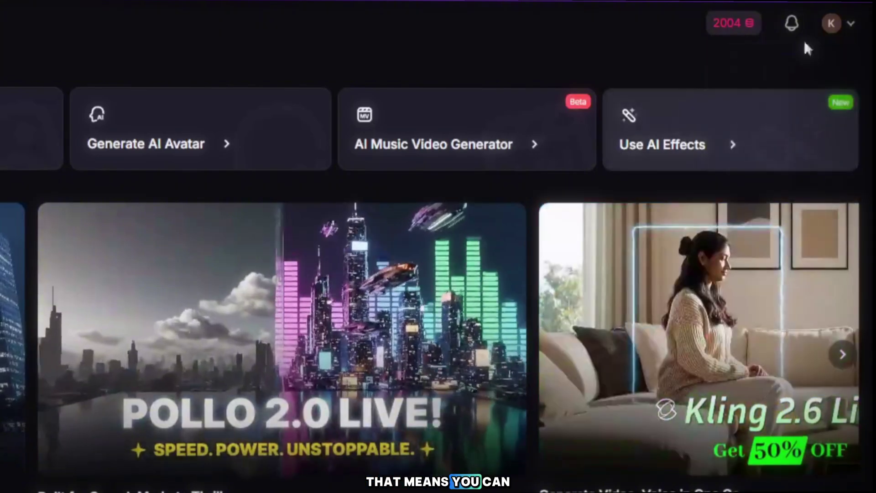
mouse_move(830, 32)
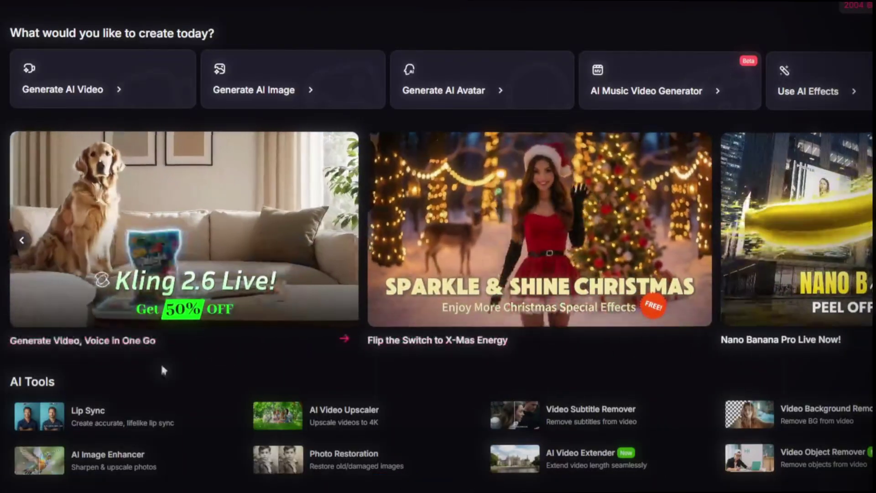
scroll(132, 379, "down", 4)
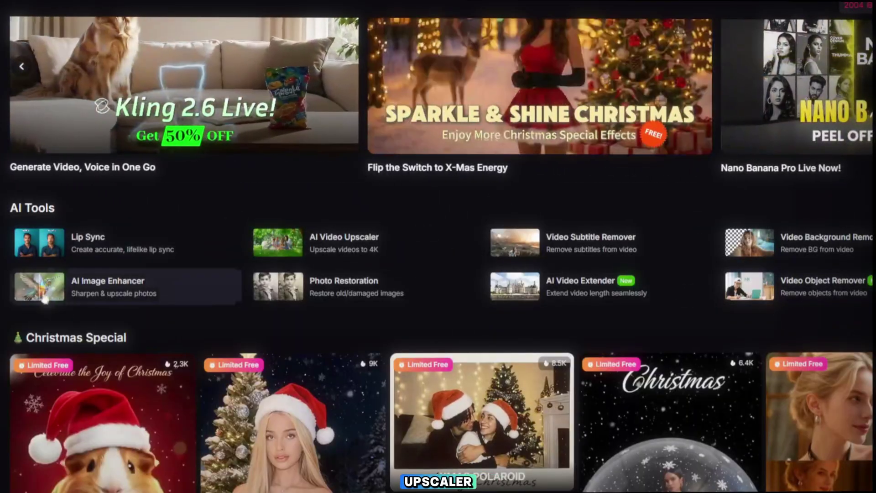
scroll(45, 299, "down", 5)
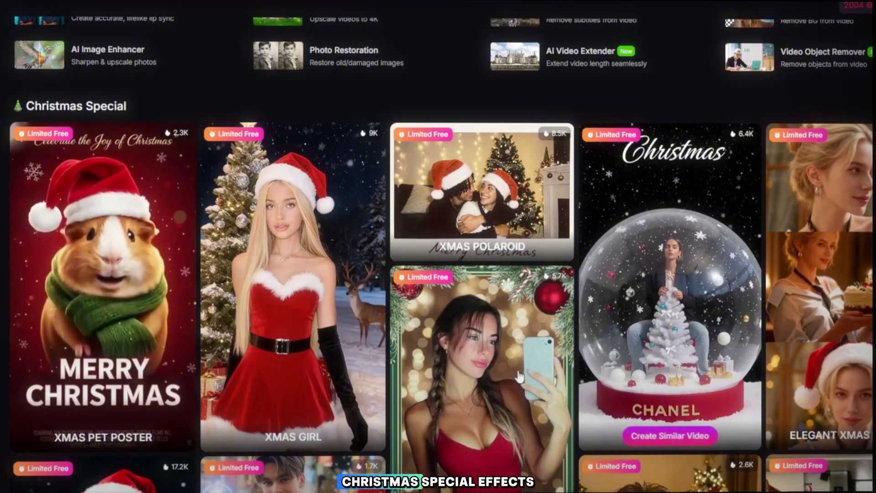
scroll(519, 375, "down", 5)
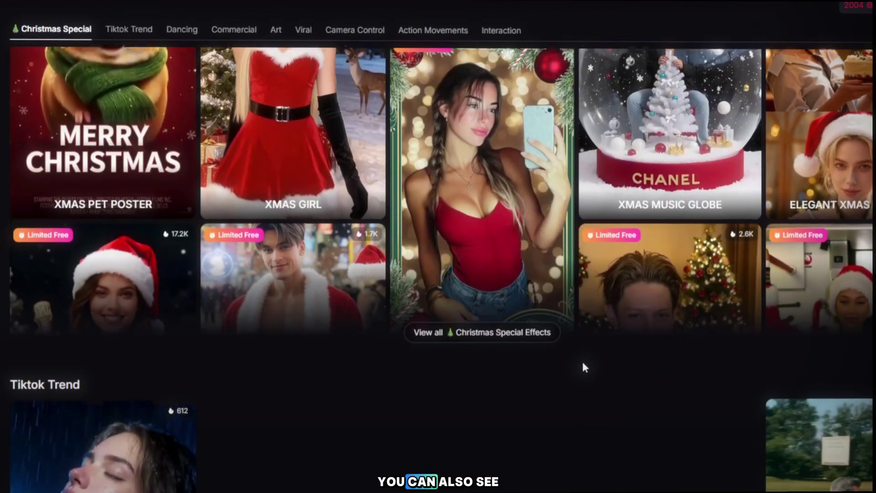
scroll(583, 364, "down", 2)
scroll(780, 258, "down", 5)
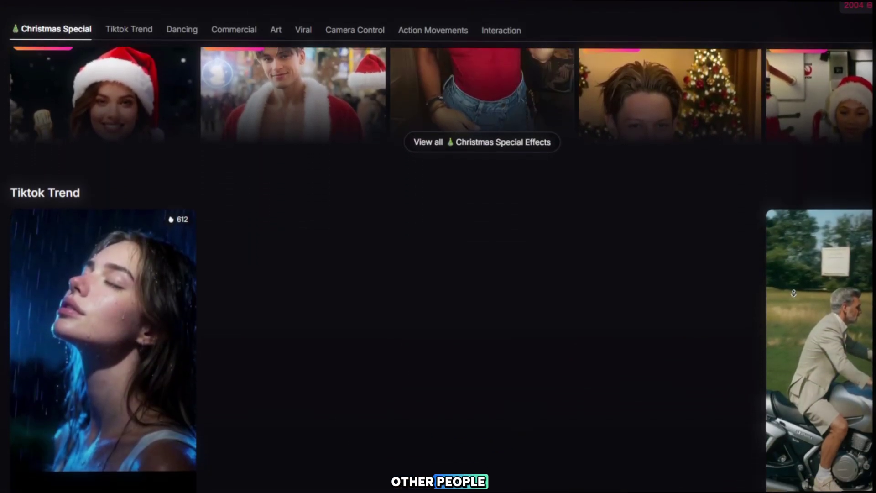
scroll(794, 287, "down", 1)
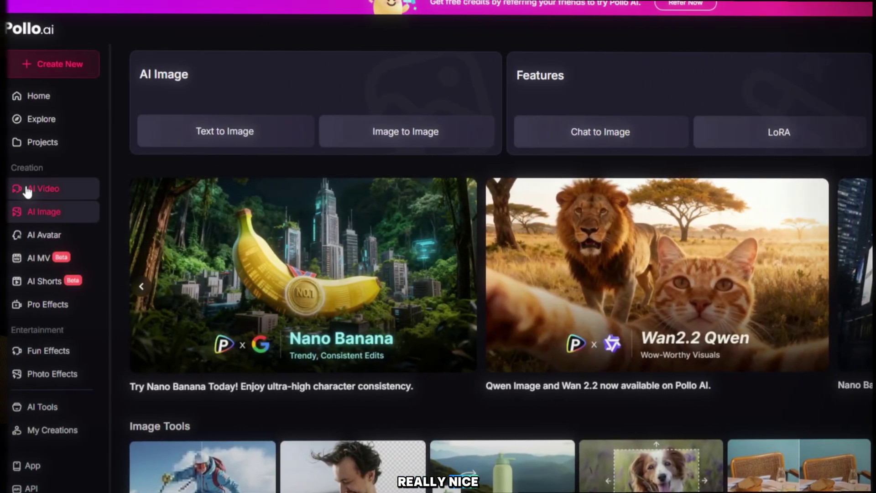
left_click(28, 189)
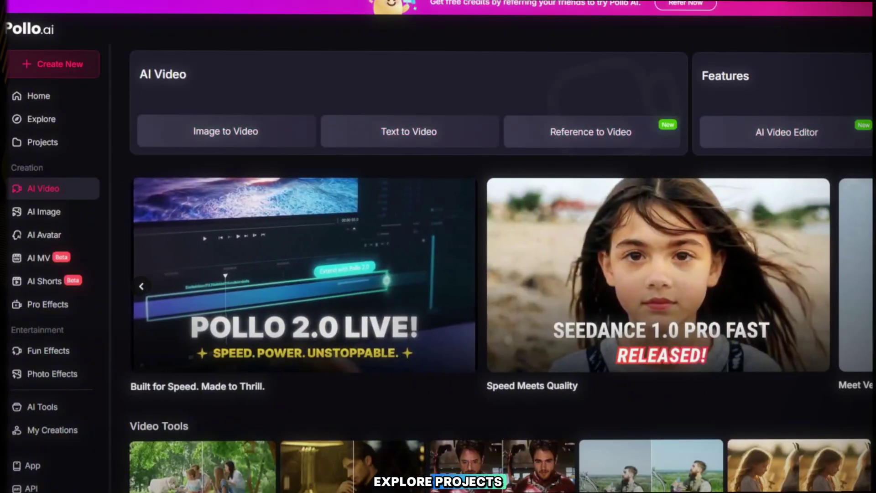
left_click(81, 208)
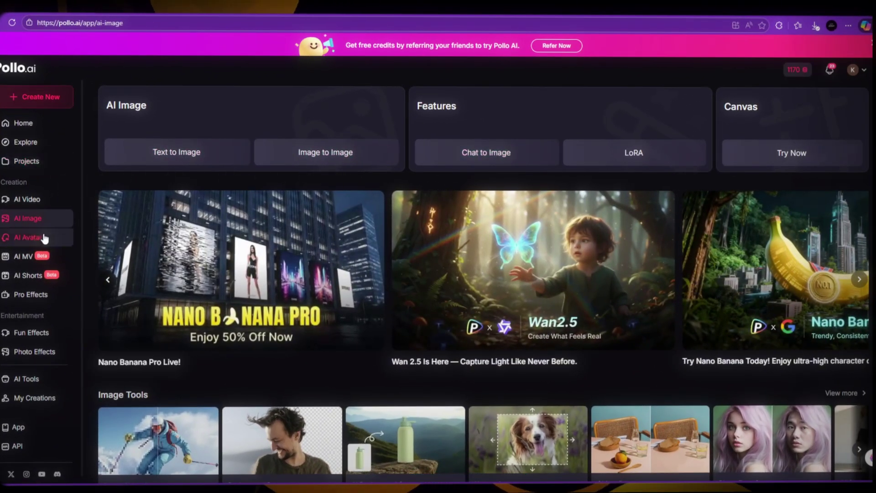
left_click(29, 238)
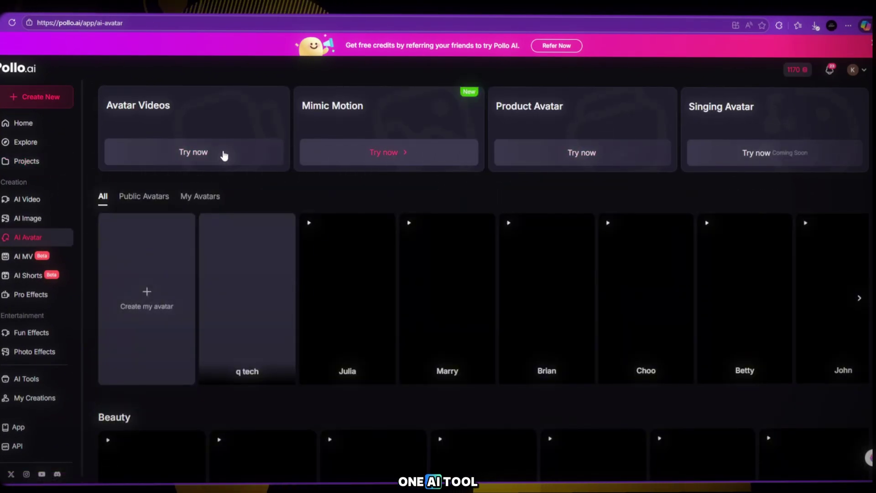
left_click(37, 201)
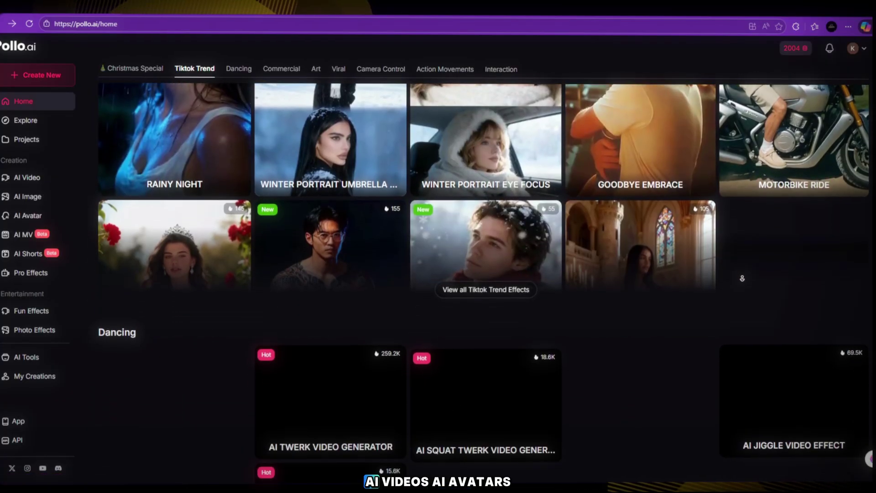
scroll(741, 278, "down", 3)
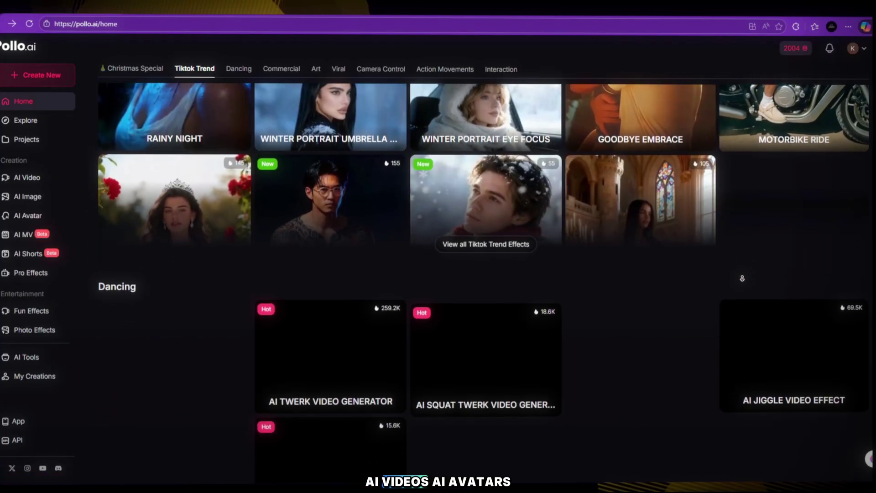
scroll(736, 242, "up", 4)
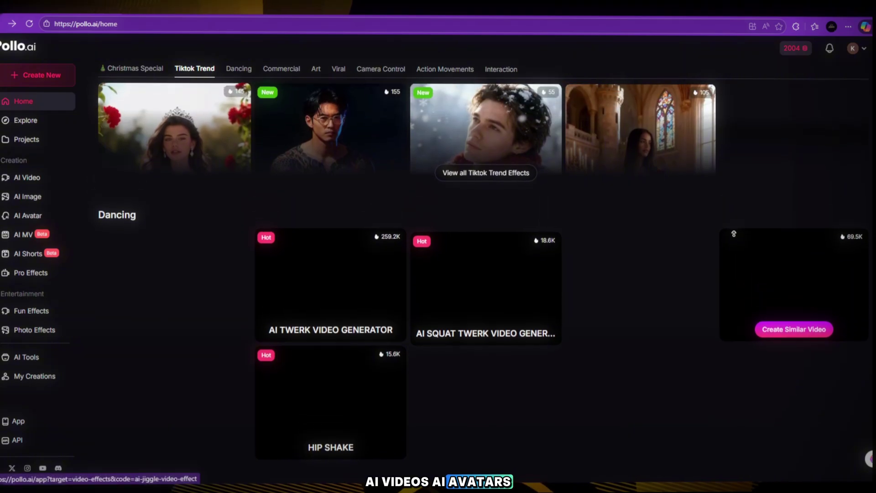
scroll(733, 233, "up", 4)
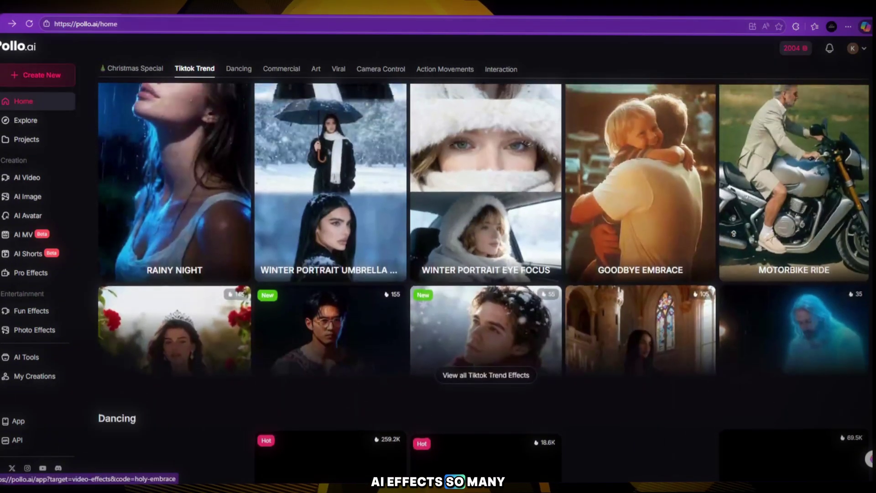
scroll(733, 233, "up", 1)
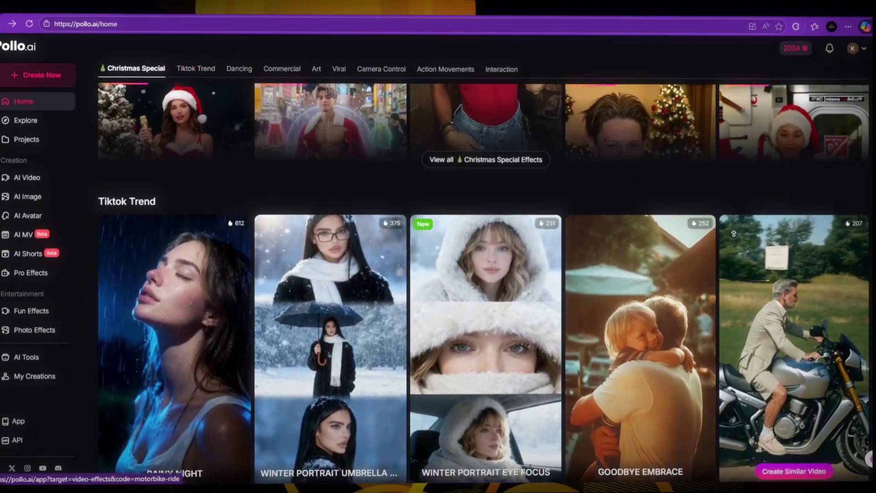
scroll(734, 273, "down", 6)
scroll(734, 291, "down", 1)
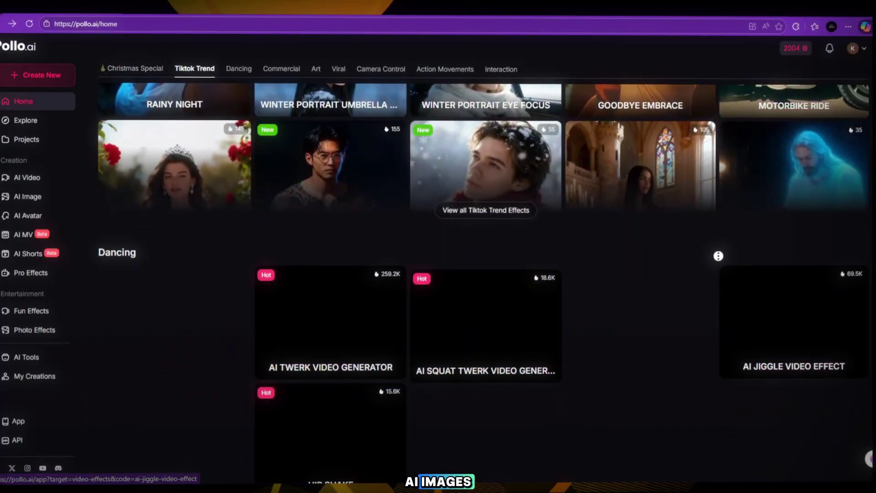
scroll(717, 254, "up", 10)
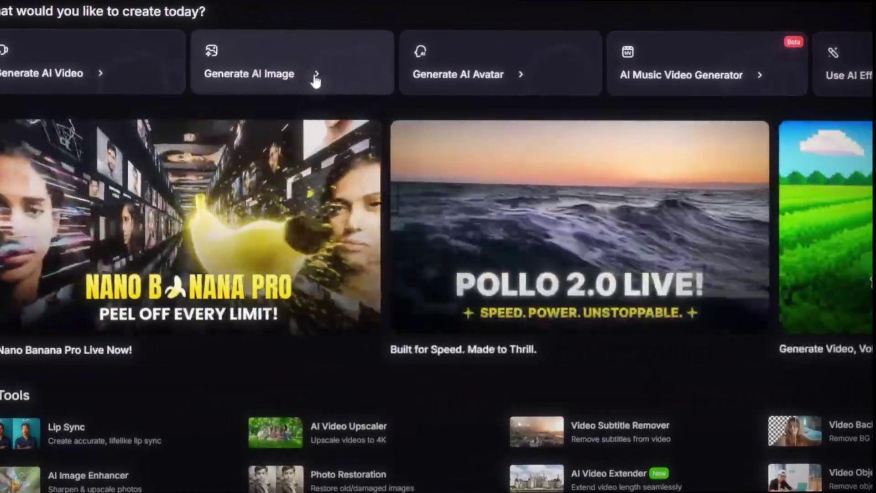
- Open the AI image generator and browse the Model list, keeping Pollo Image 1.6
left_click(342, 118)
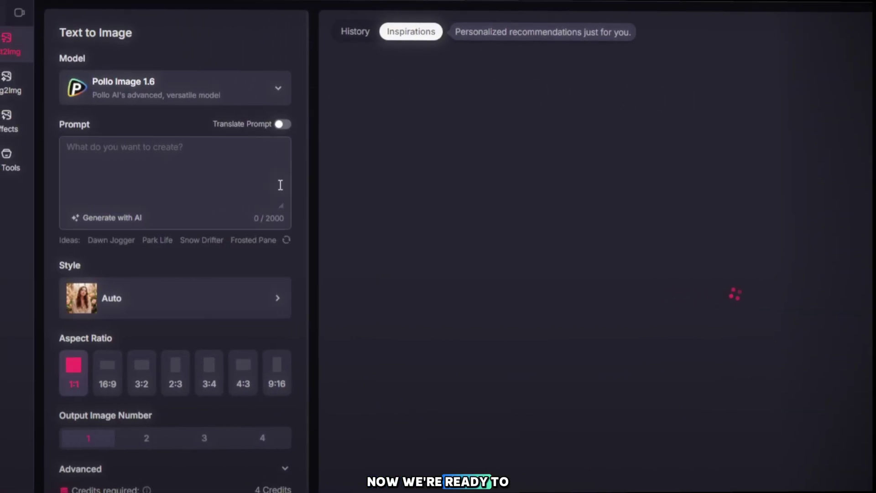
scroll(280, 185, "down", 1)
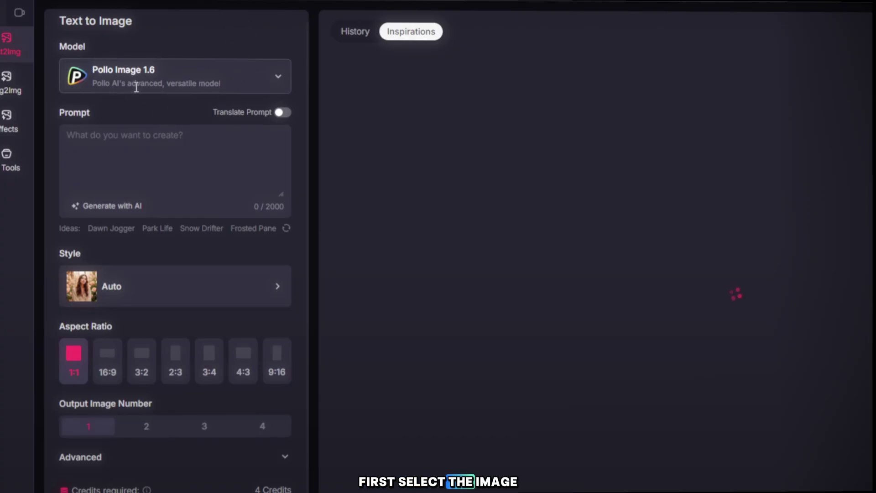
left_click(276, 78)
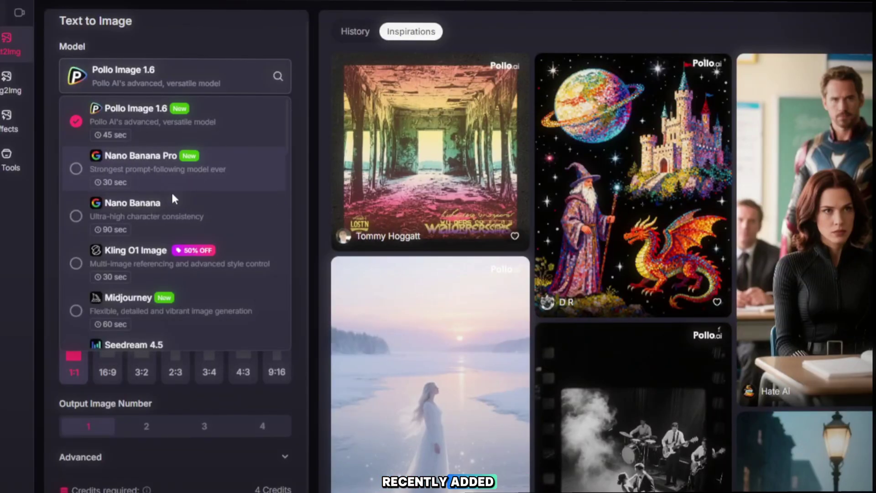
scroll(172, 203, "down", 3)
scroll(172, 205, "up", 3)
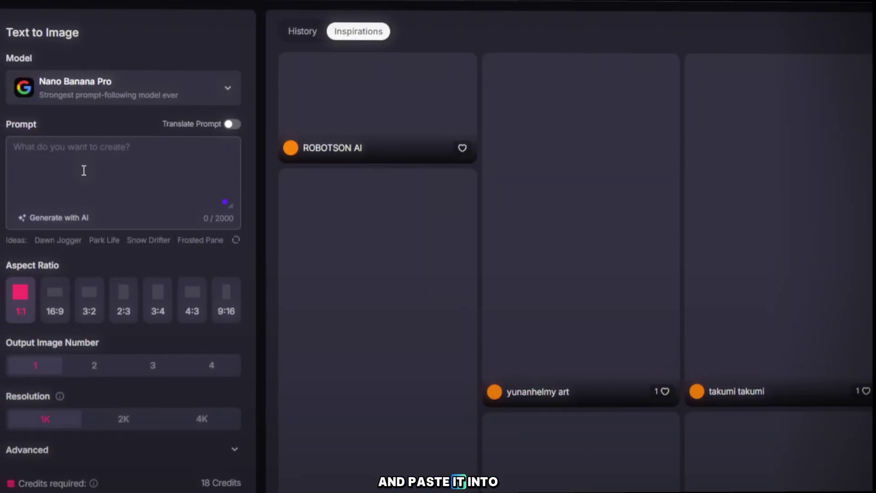
- Paste the first Riko Blaze prompt and generate a 9:16, 2K Nano Banana Pro image
right_click(84, 170)
left_click(124, 272)
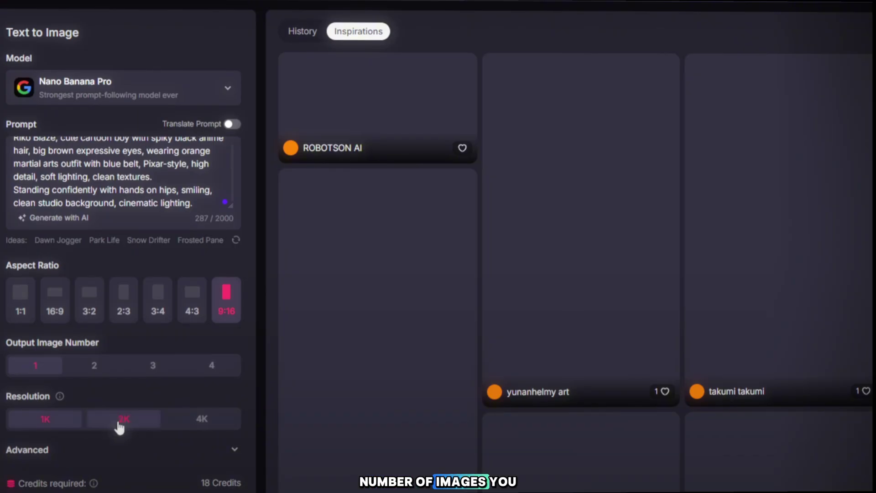
scroll(120, 426, "down", 2)
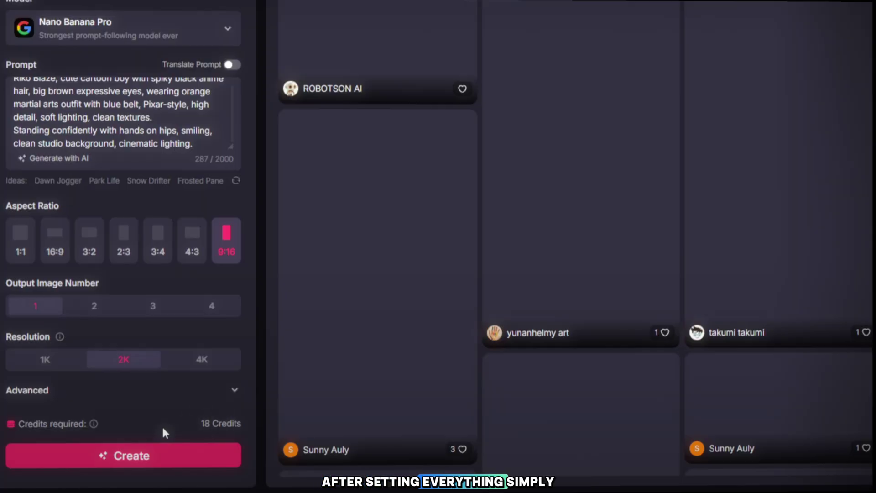
left_click(129, 459)
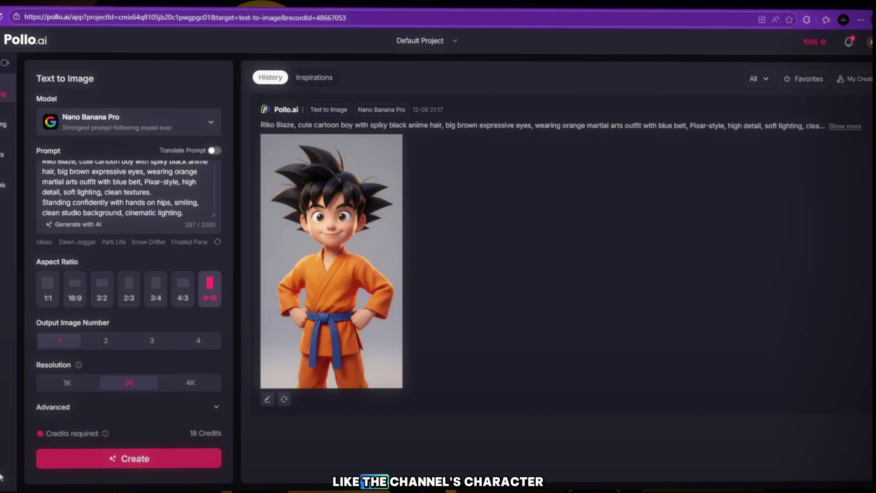
- Download the standing Riko image without a watermark
mouse_move(358, 341)
mouse_move(349, 150)
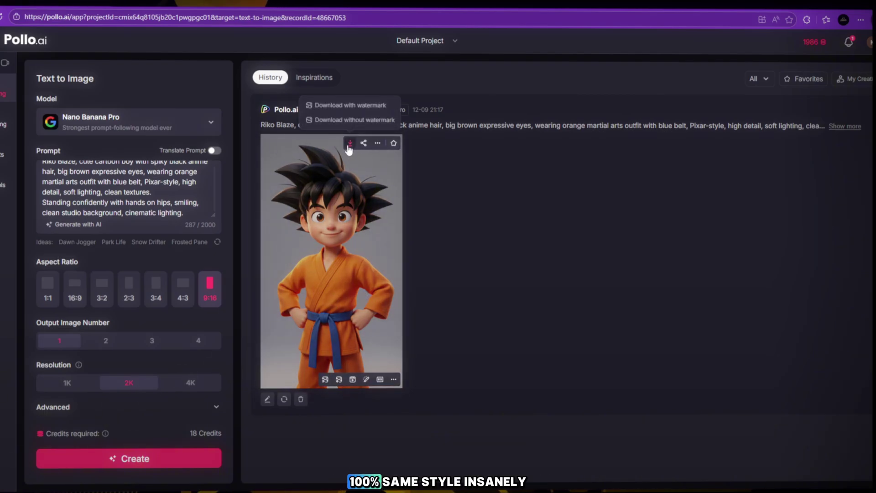
left_click(355, 120)
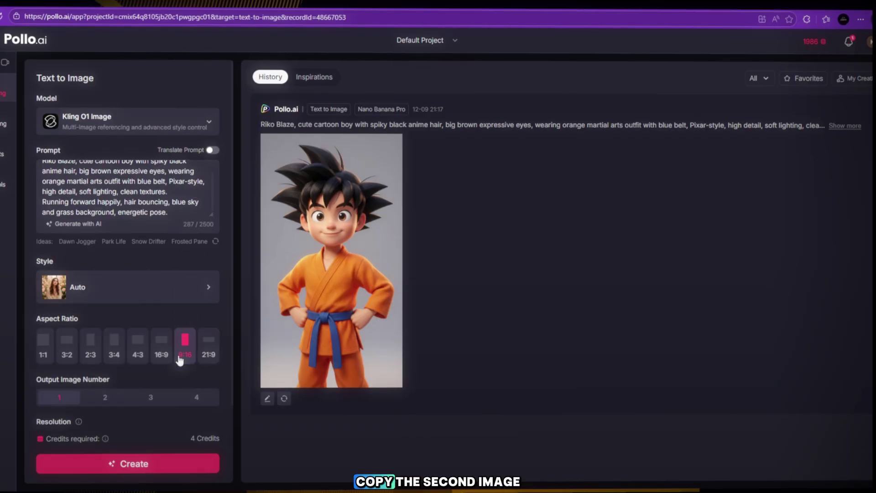
- Generate a 9:16 Kling O1 Image of Riko running across grass, keeping Style Auto
left_click(168, 285)
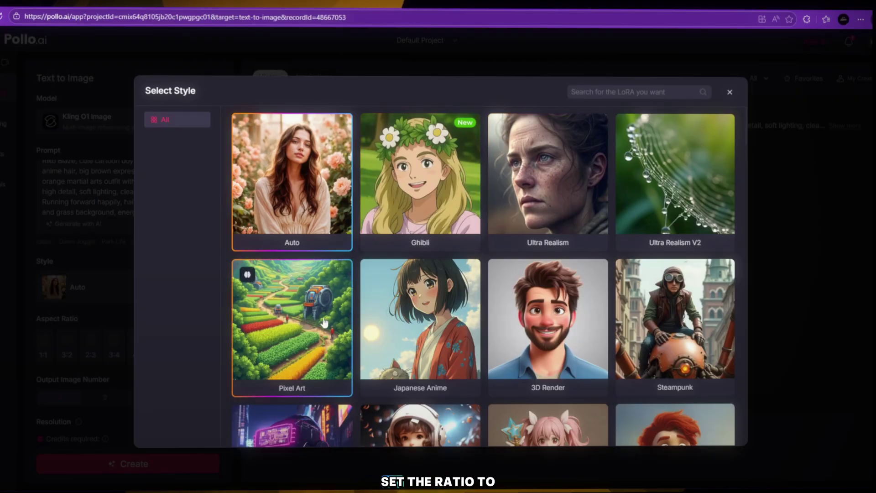
left_click(310, 213)
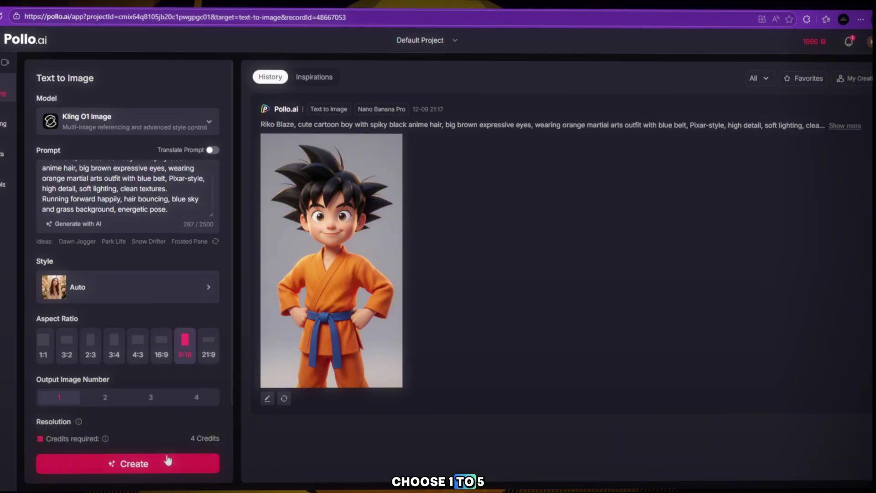
left_click(164, 463)
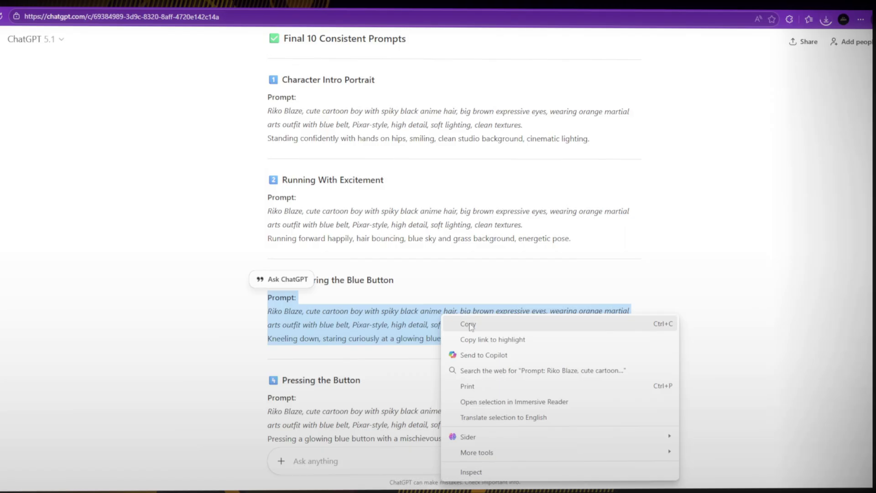
- Regenerate the running Riko image with the Pollo Image 1.6 model
left_click(467, 324)
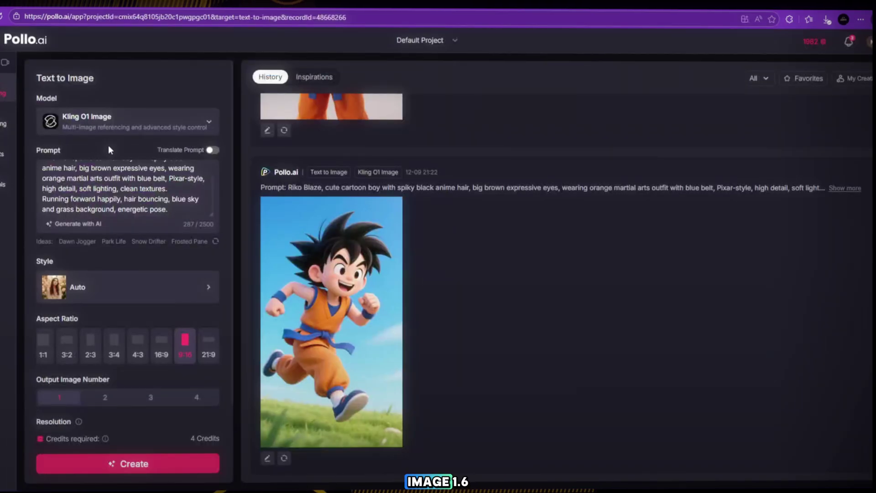
left_click(209, 122)
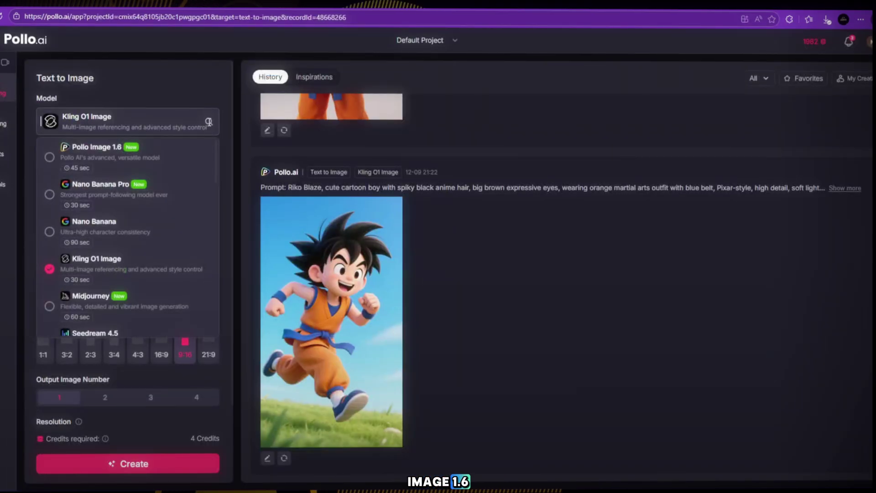
left_click(108, 469)
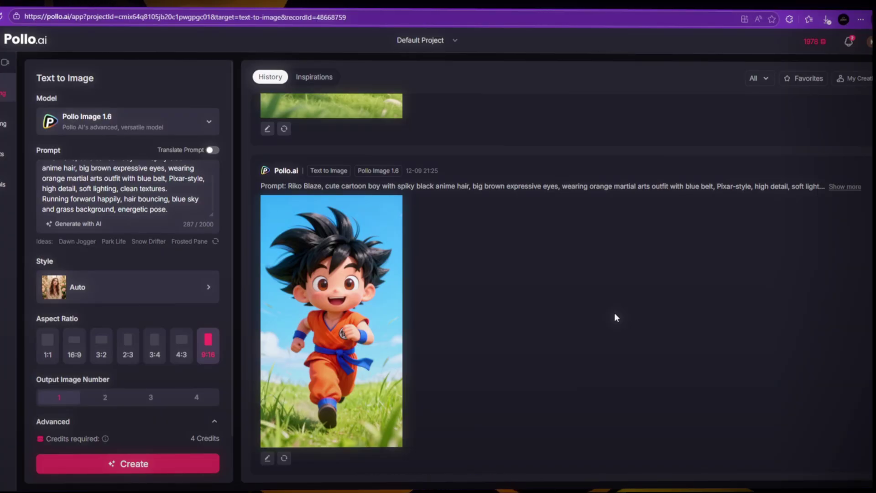
- Download the new Pollo Image 1.6 result without a watermark
mouse_move(367, 286)
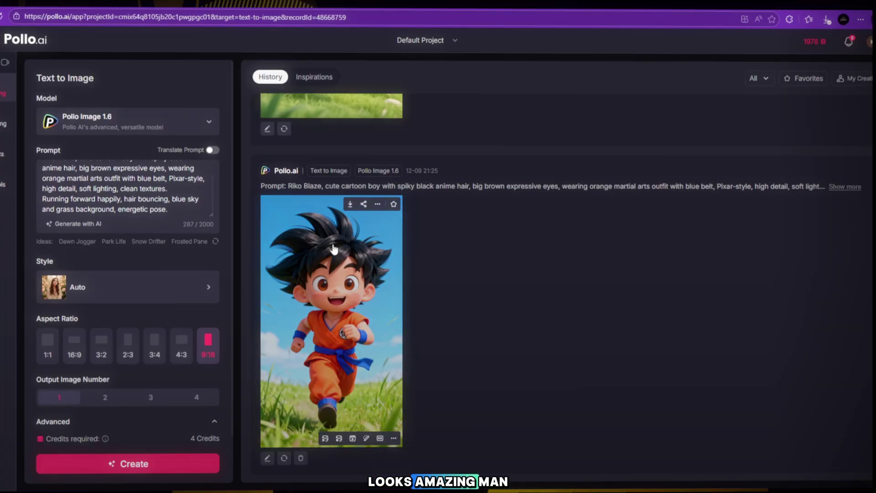
left_click(349, 206)
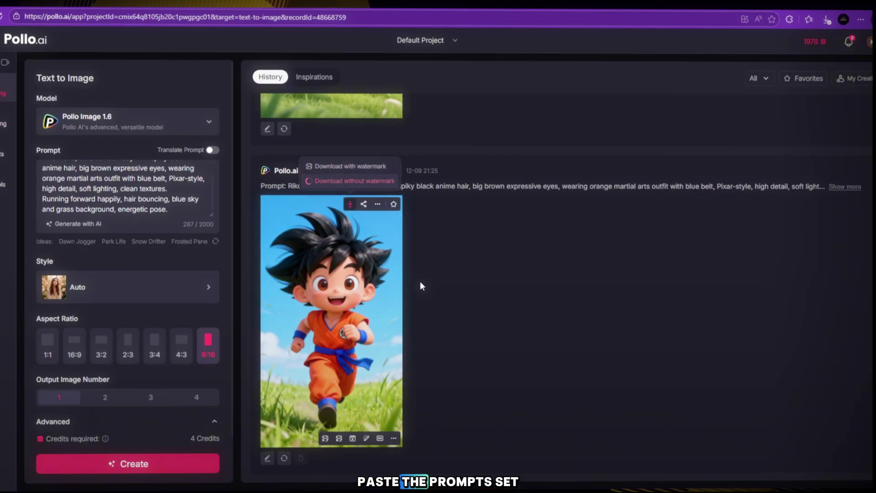
scroll(478, 373, "down", 7)
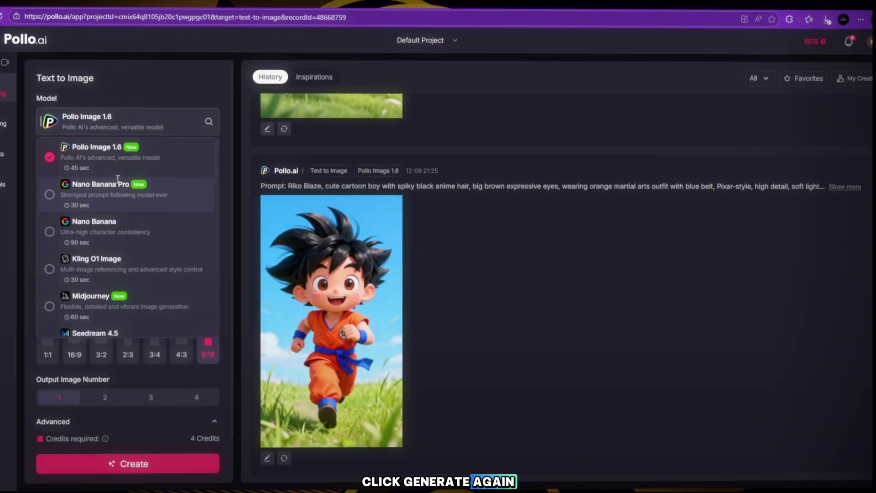
- Generate the Riko scene images, starting with button-pressing, using Nano Banana Pro
left_click(78, 180)
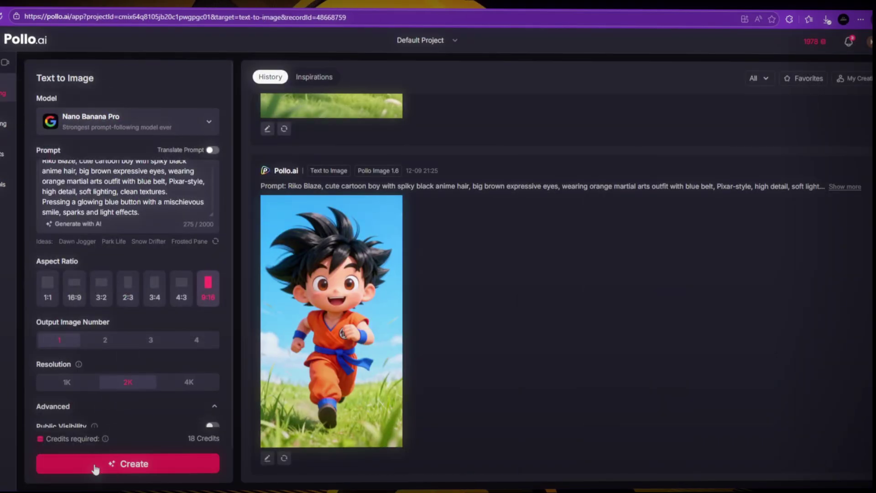
left_click(95, 463)
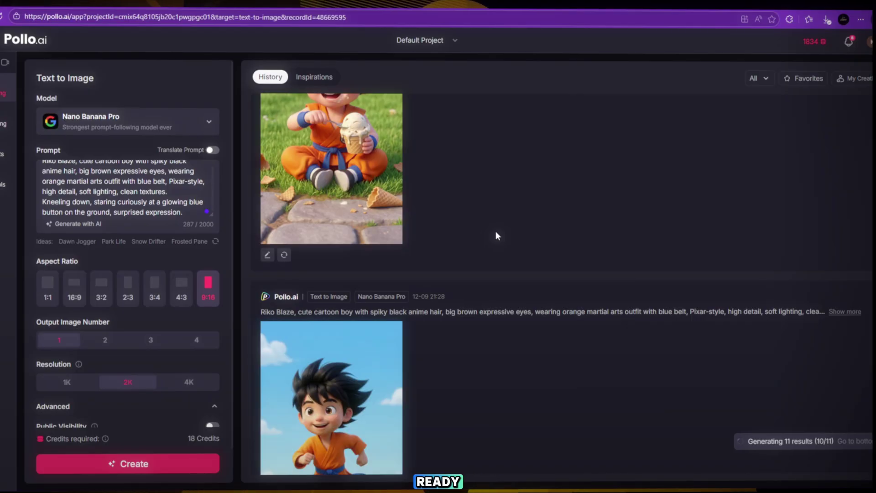
scroll(523, 194, "down", 10)
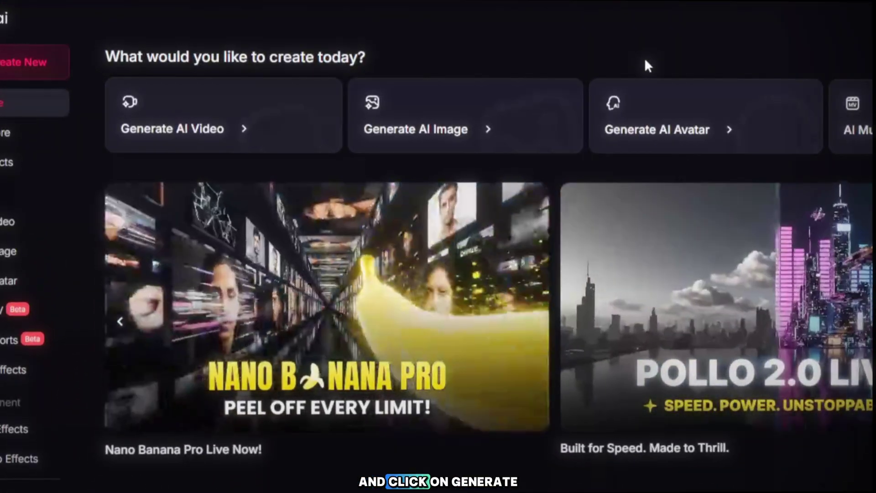
- Launch the Image to Video generator and select Kling 2.6 as its video model
left_click(227, 127)
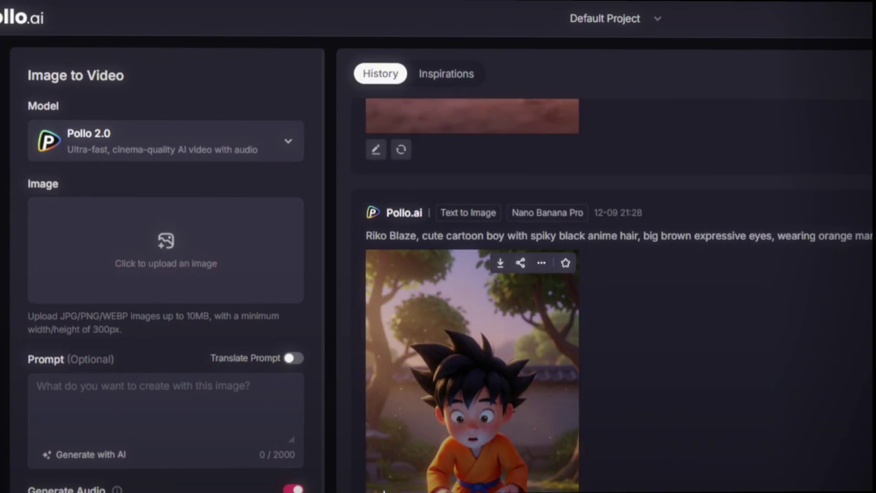
scroll(465, 393, "up", 4)
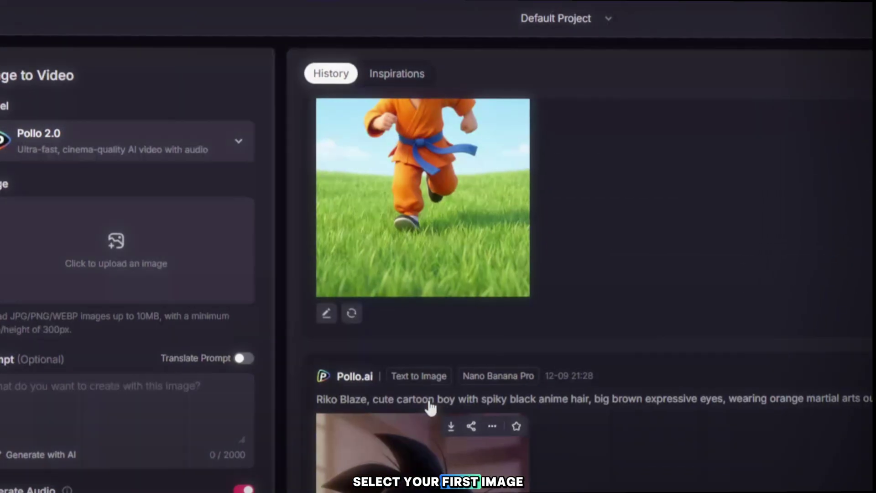
scroll(431, 408, "down", 3)
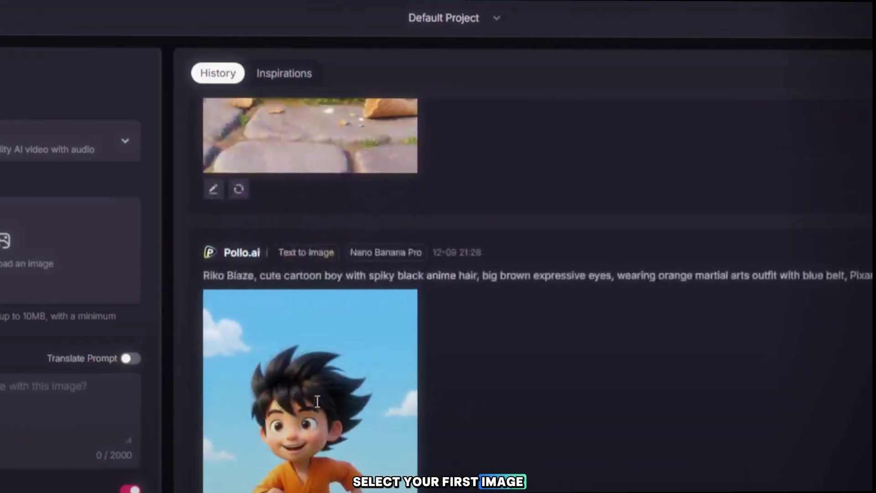
left_click(422, 452)
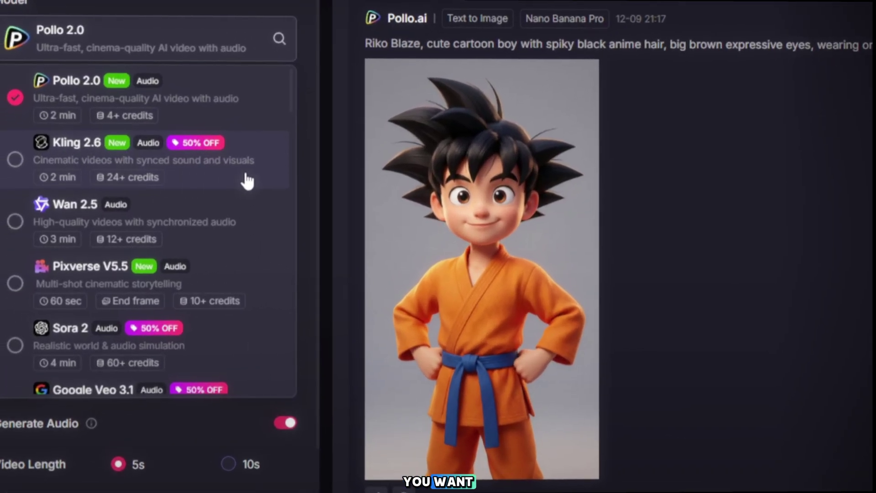
scroll(153, 201, "down", 5)
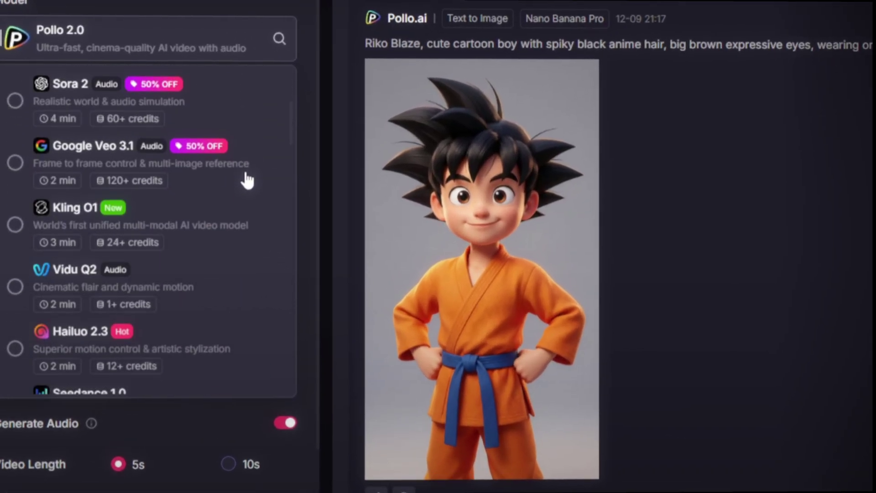
scroll(153, 201, "up", 2)
scroll(246, 178, "up", 3)
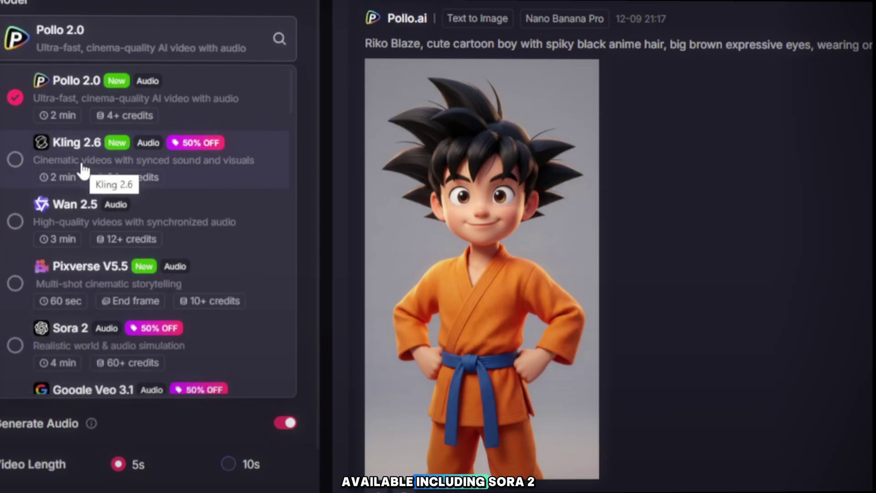
left_click(80, 166)
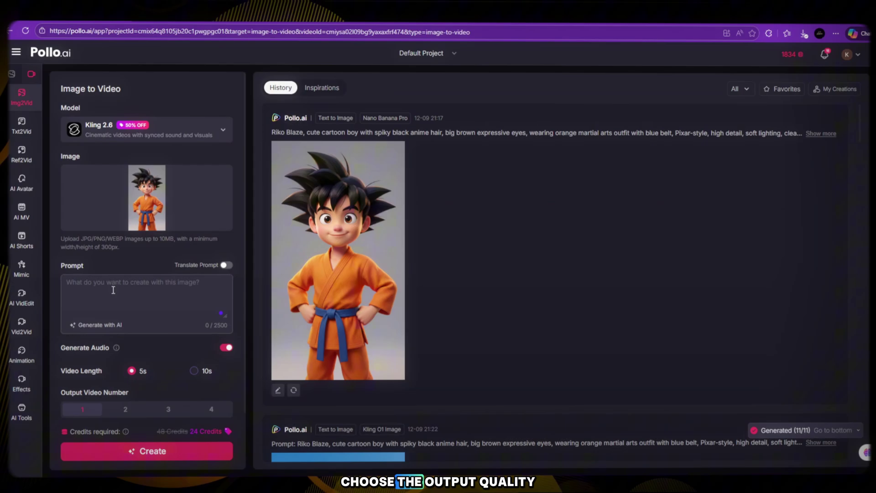
- Paste the Intro Pose Animation motion prompt into the Image to Video prompt field
type("Riko Blaze, cute cartoon boy with spiky black anime hair, big brown expressive eyes, wearing orange martial arts outfit with blue belt, Pixar-style, high detail, soft lighting, clean textures. Riko stands confidently smiling, chest forward, hands on hips, subtle camera push-in, idle breathing movement, soft warm lighting, friendly energetic vibe.")
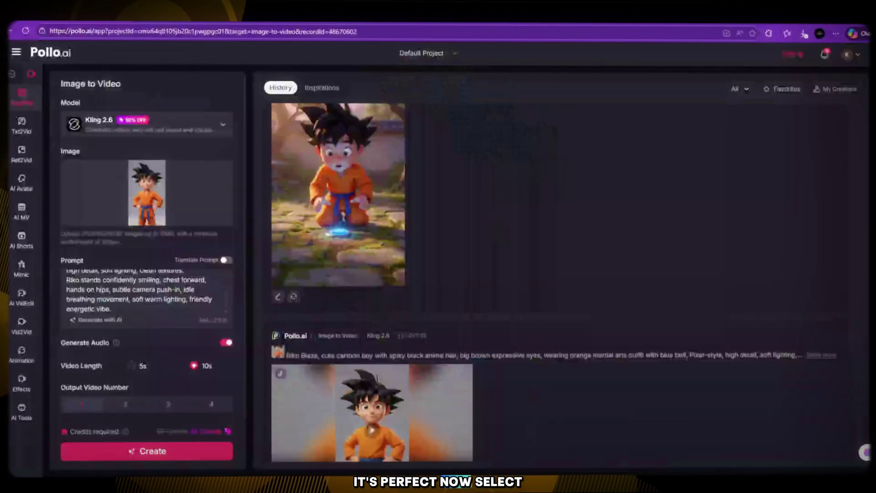
- Watch the finished 10s Running Excited Kling 2.6 clip of Riko in full screen
scroll(372, 411, "down", 1)
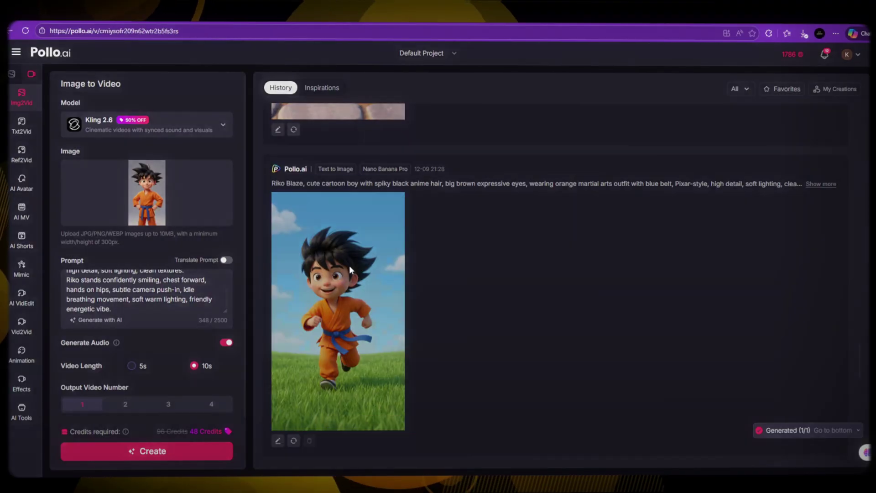
left_click(350, 269)
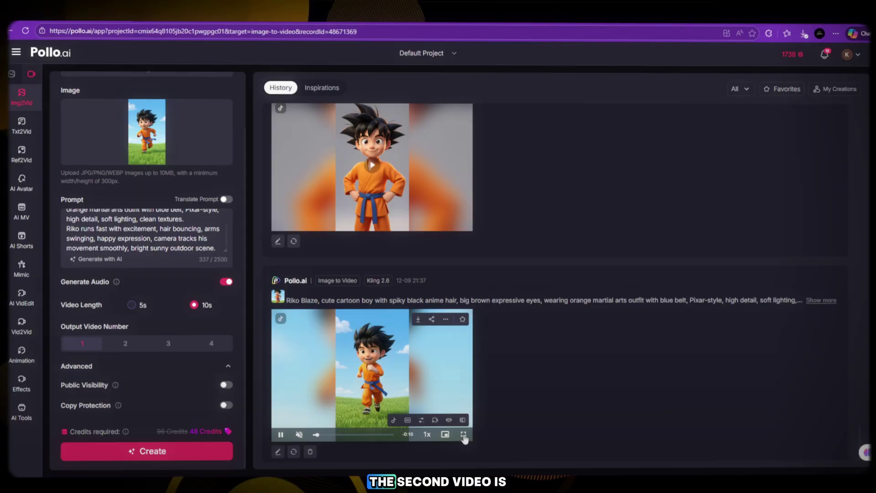
left_click(462, 416)
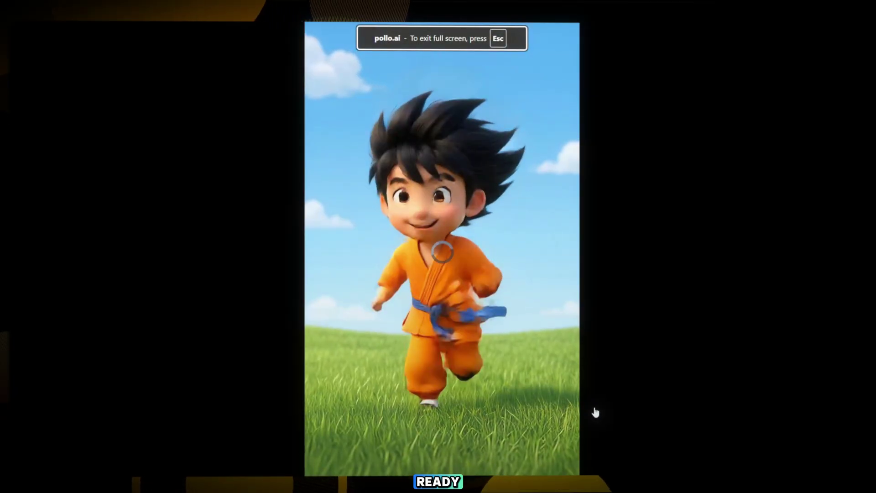